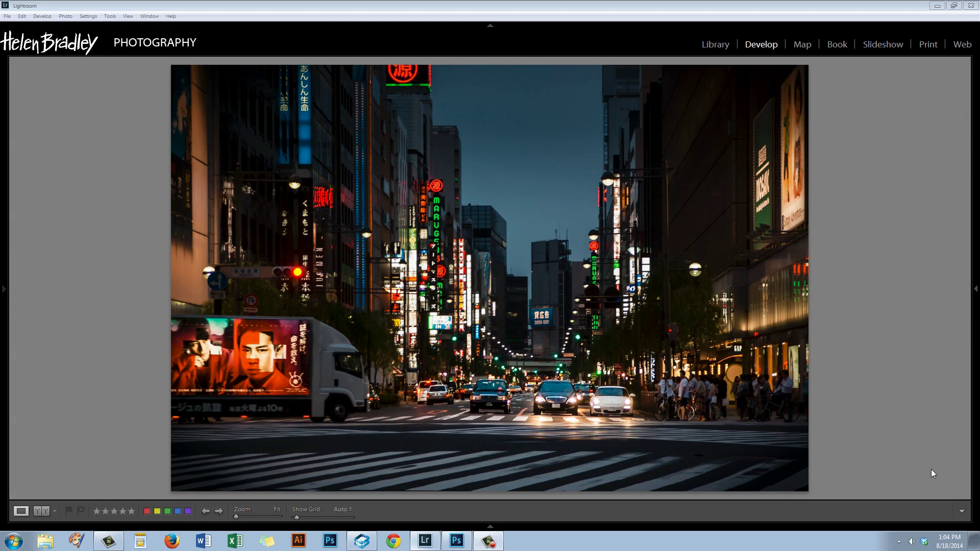
Toggle the Before view to compare the street photo's original and edited versions.
click(921, 511)
key(backslash)
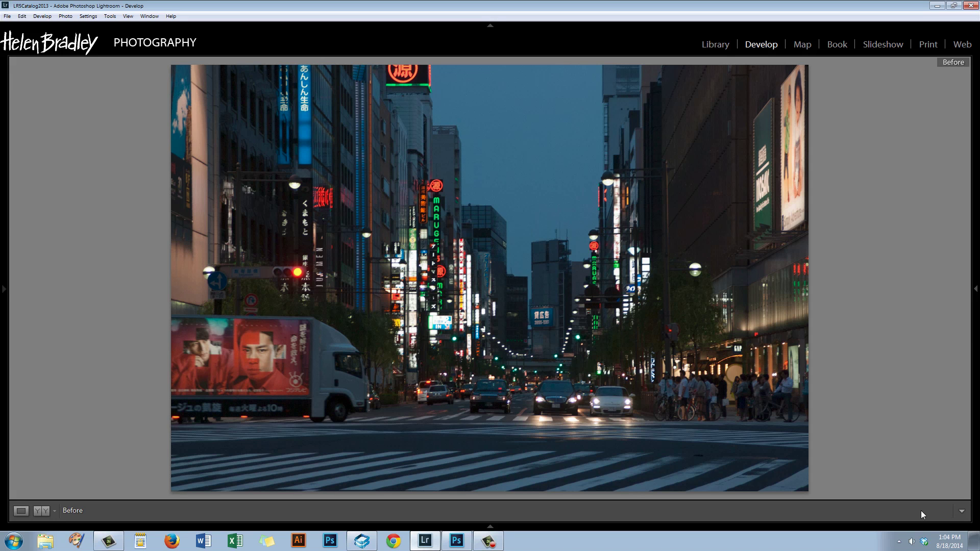
key(backslash)
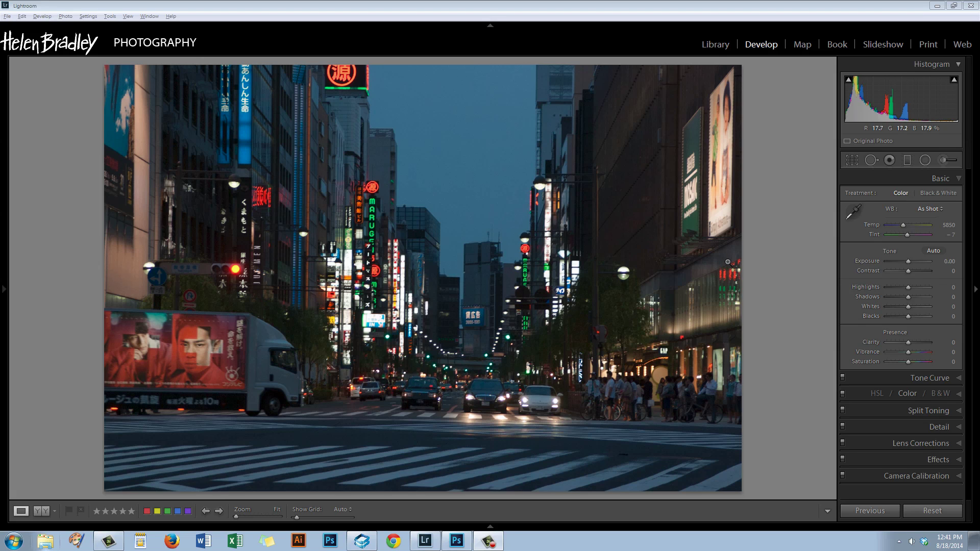
Sample white balance from the grey road, then set Temp back to 8005.
click(858, 212)
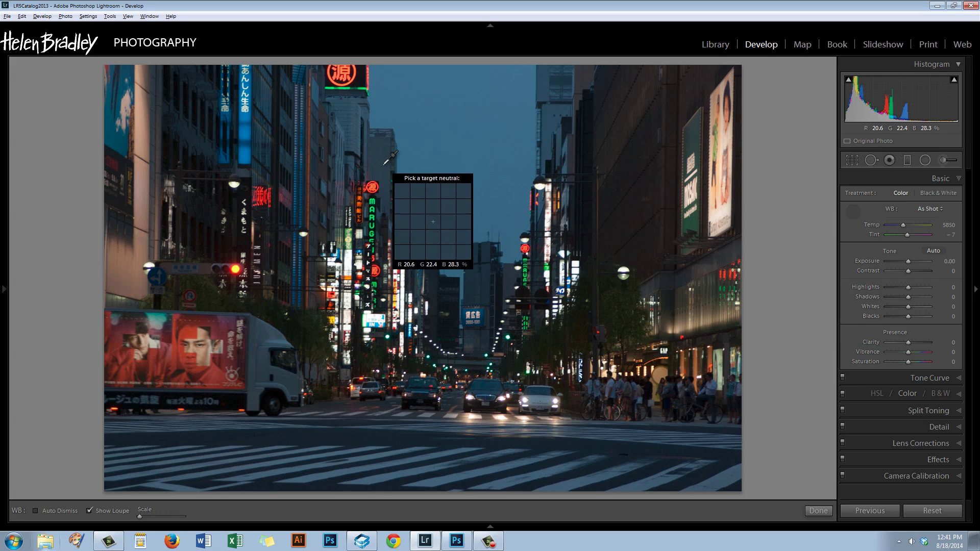
click(386, 453)
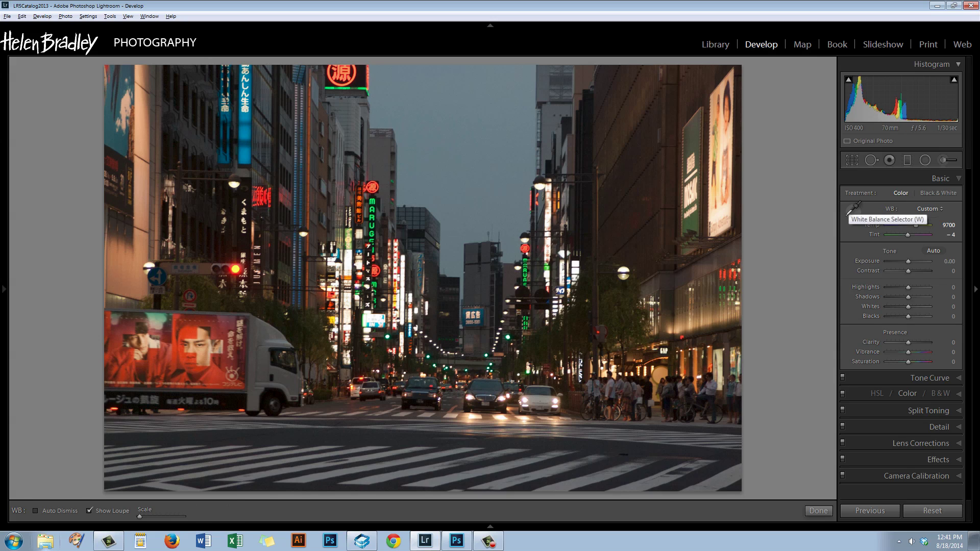
click(850, 212)
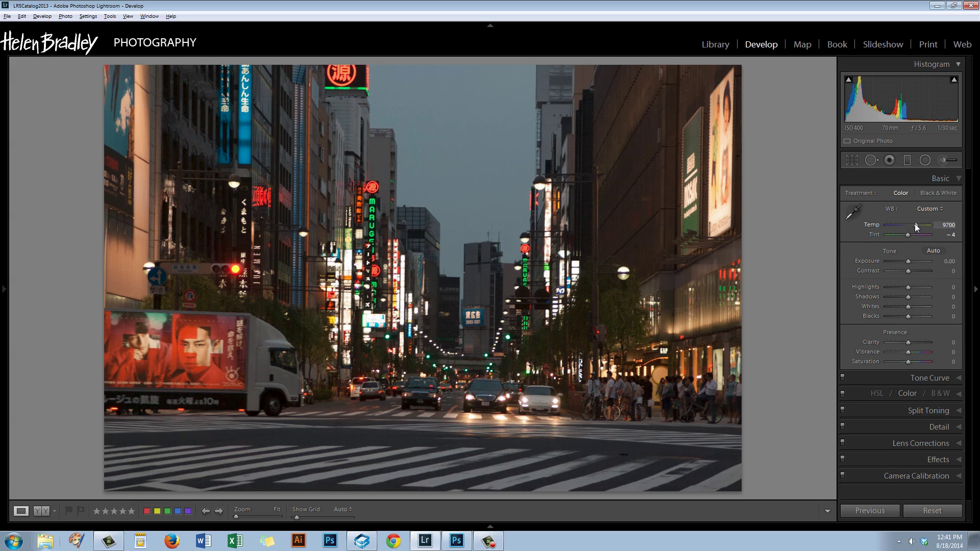
drag(917, 224, 913, 224)
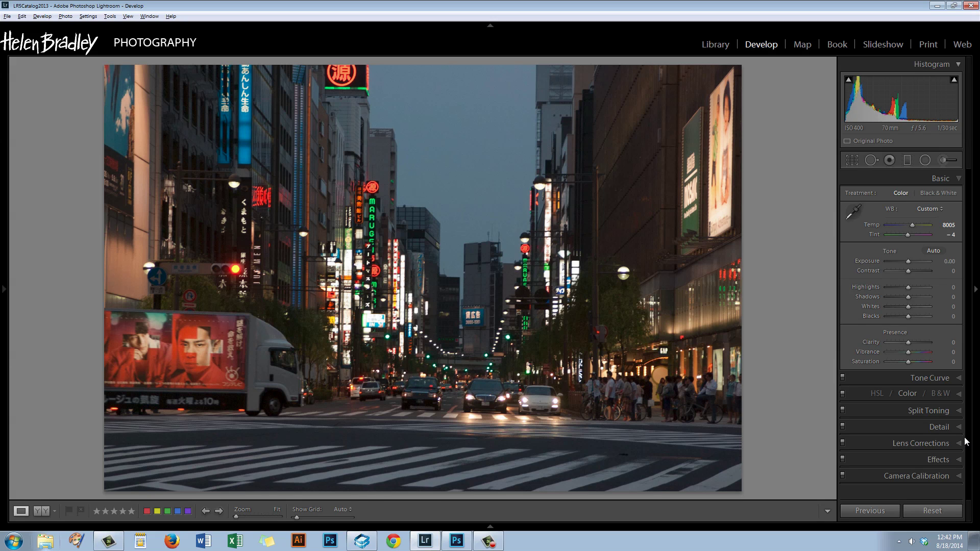
Straighten the photo by -0.96 degrees with a level line along the crosswalk.
click(853, 161)
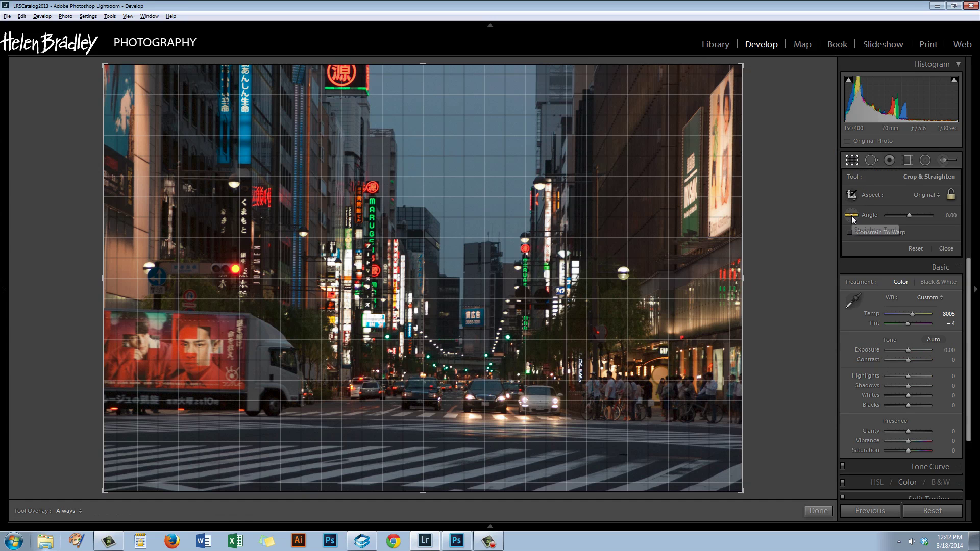
click(852, 216)
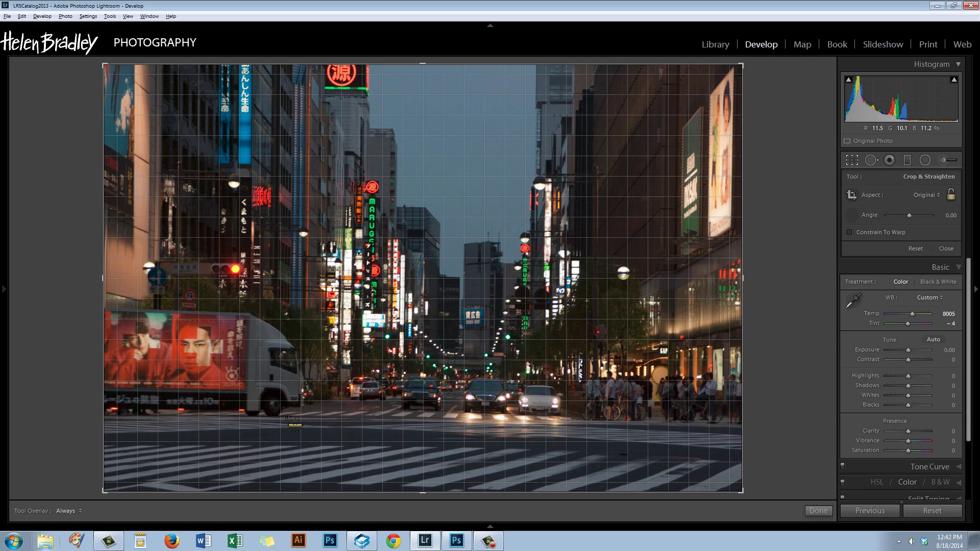
drag(288, 418, 592, 422)
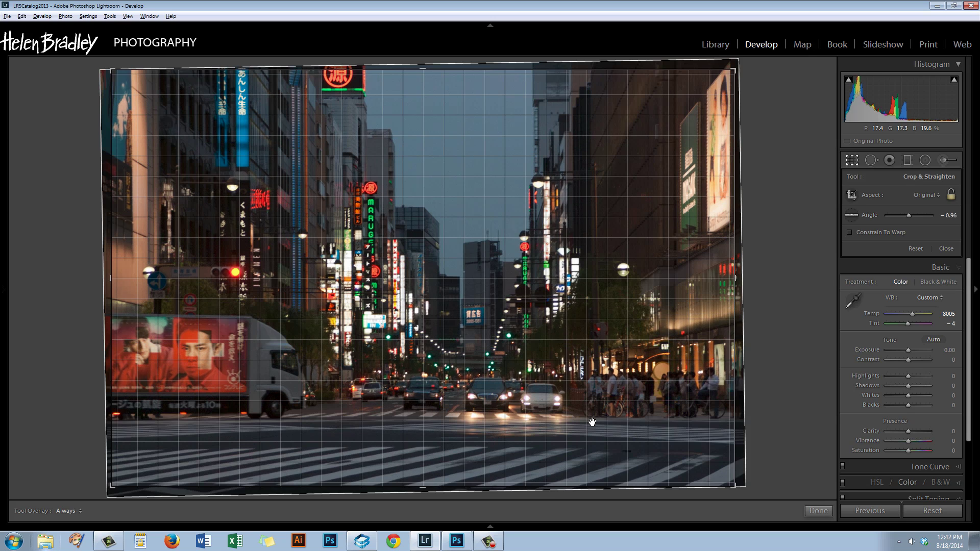
click(819, 510)
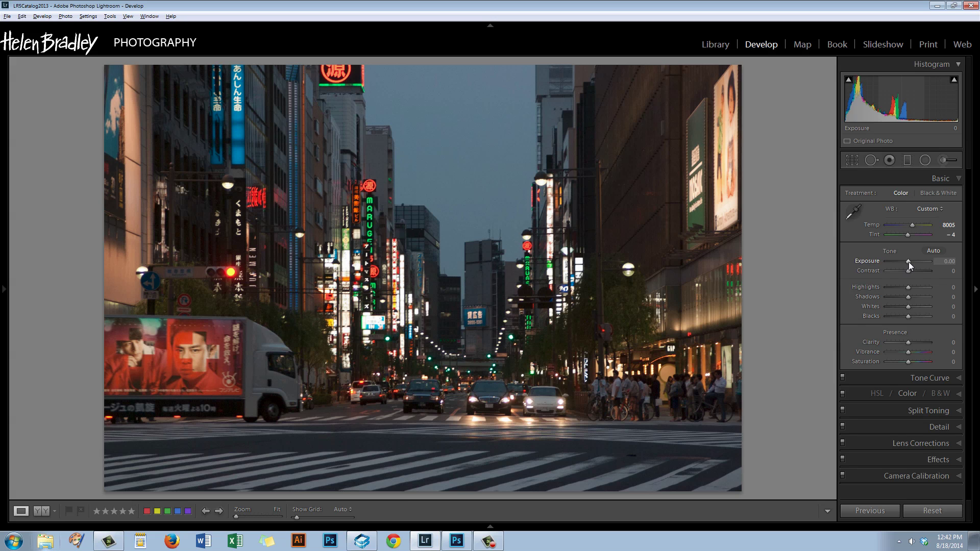
Raise Exposure to +0.48 and Alt-drag the Whites slider to preview clipping.
drag(909, 262, 911, 262)
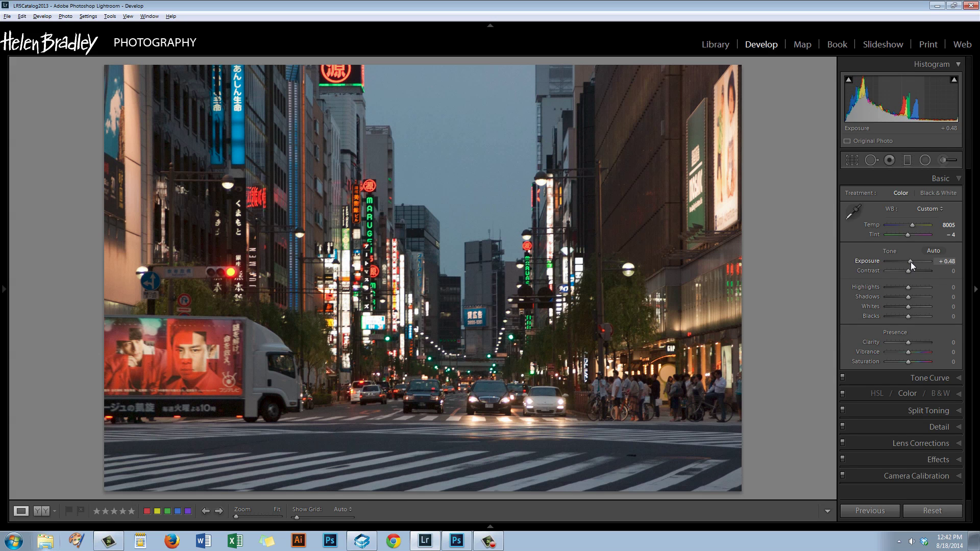
alt+click(908, 306)
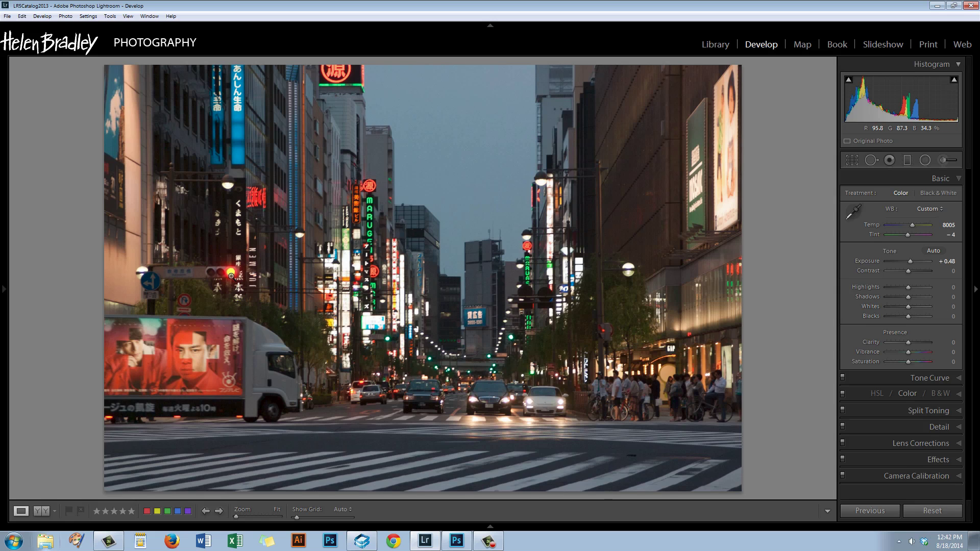
key(alt)
drag(908, 305, 908, 313)
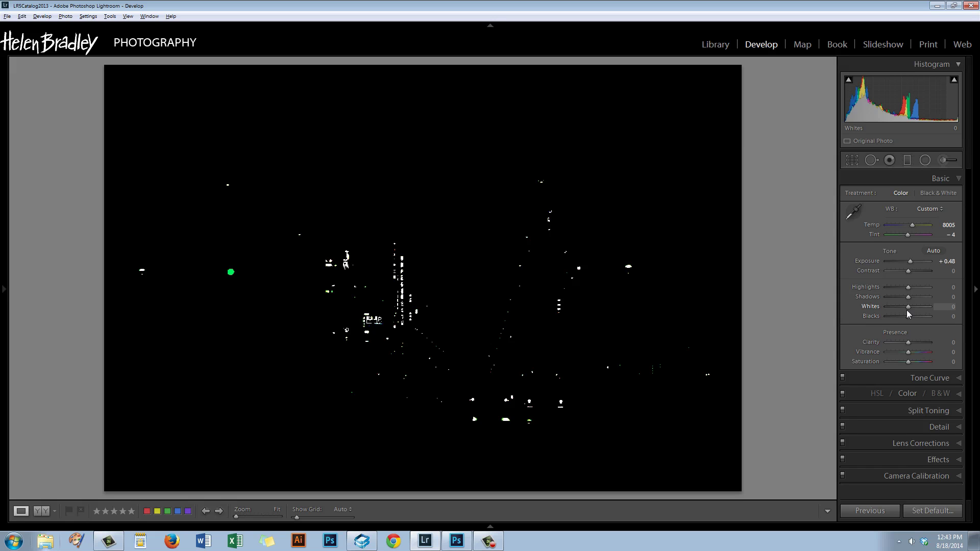
drag(907, 310, 899, 286)
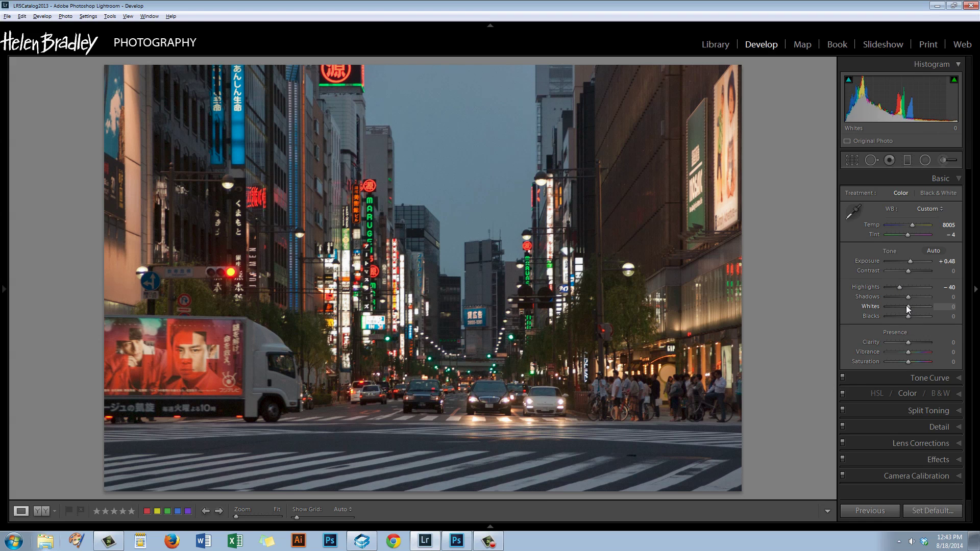
Recheck whites clipping, settling the Whites slider around +5.
alt+click(906, 305)
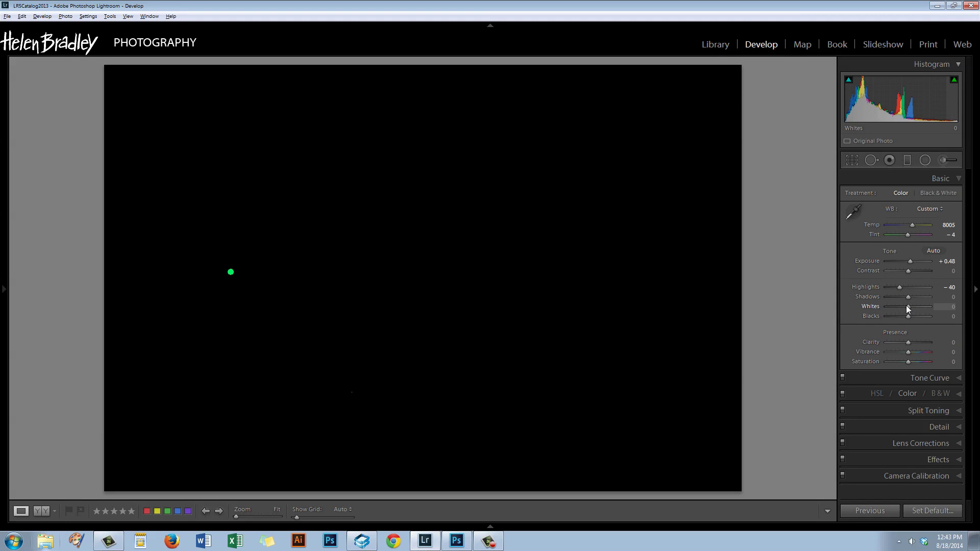
drag(908, 305, 911, 308)
drag(907, 305, 908, 305)
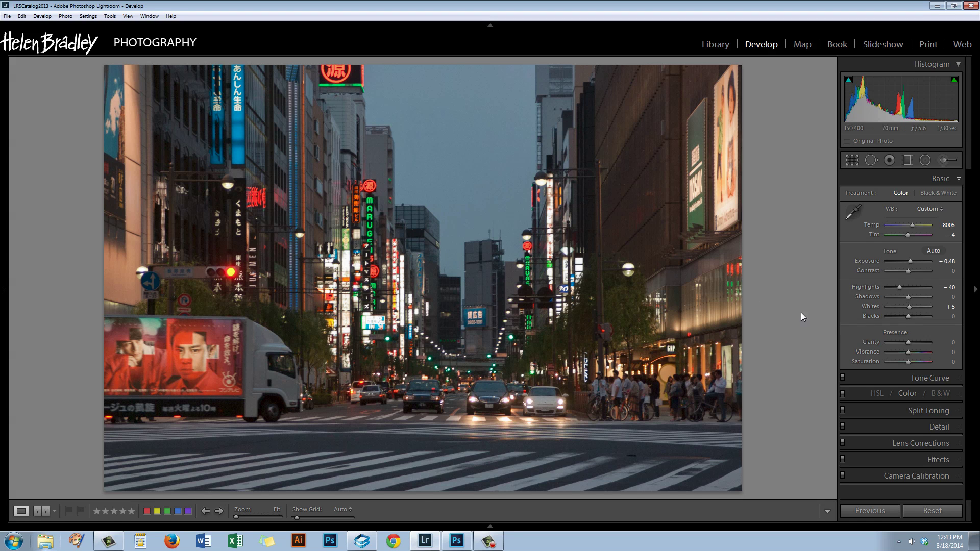
alt+click(909, 306)
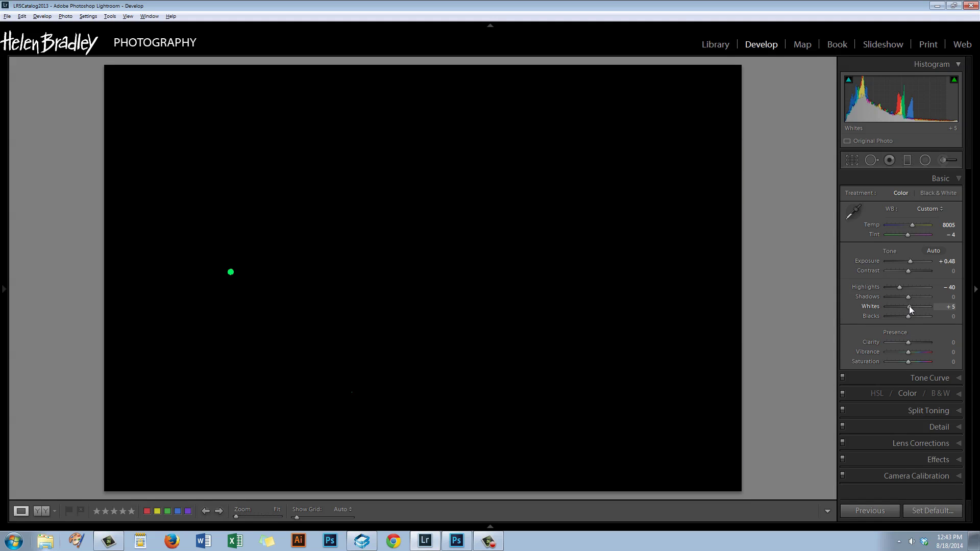
drag(910, 306, 908, 307)
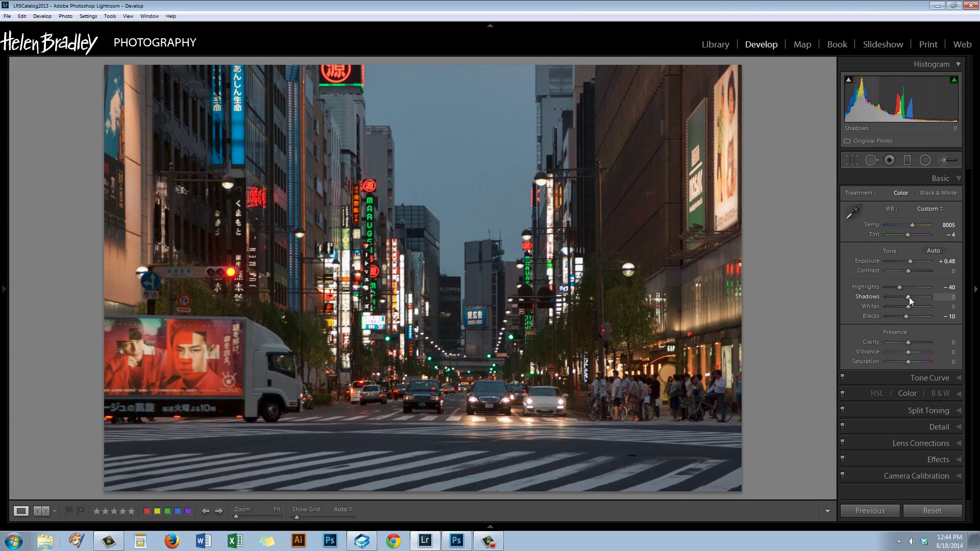
Raise Shadows to +19 and Clarity to +24.
drag(909, 297, 911, 299)
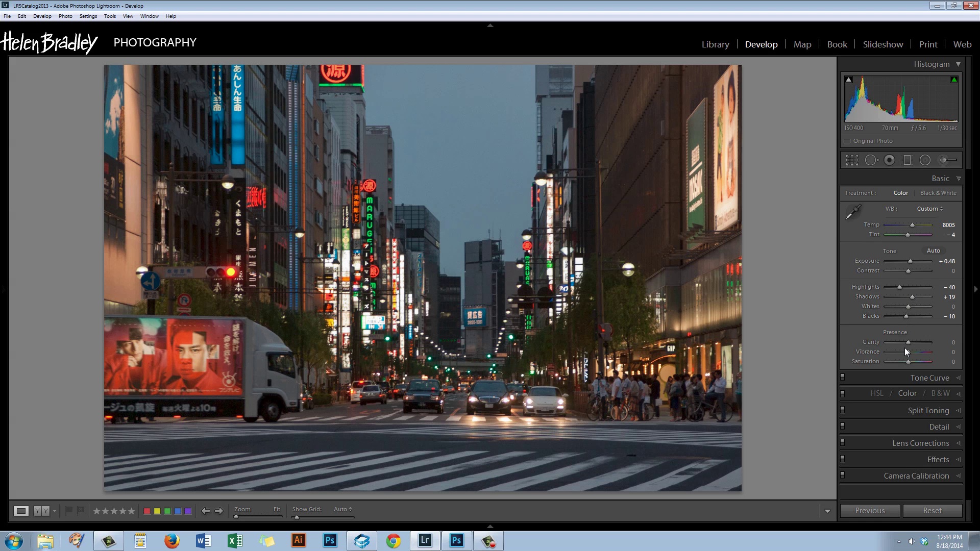
drag(910, 343, 912, 344)
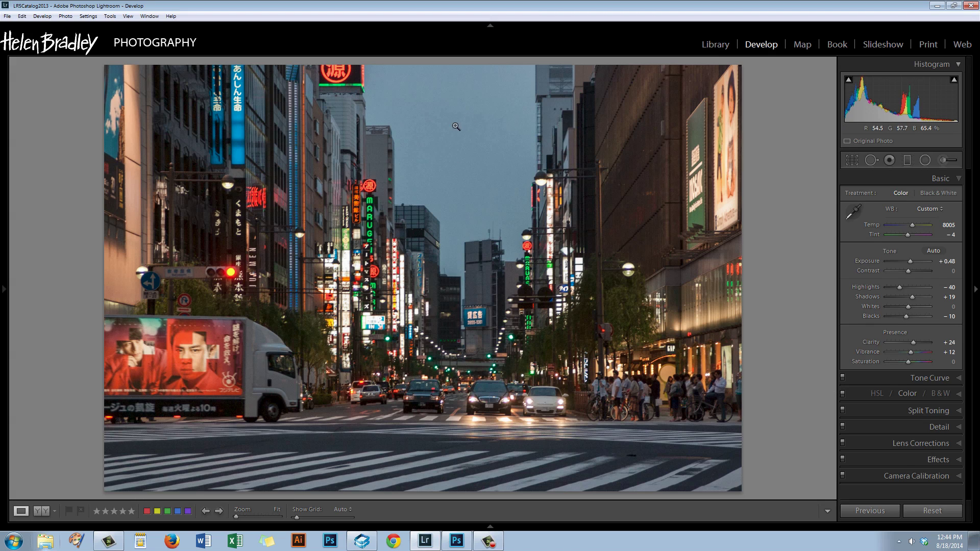
Add a graduated filter from the sky toward the buildings with Exposure -0.95.
click(907, 161)
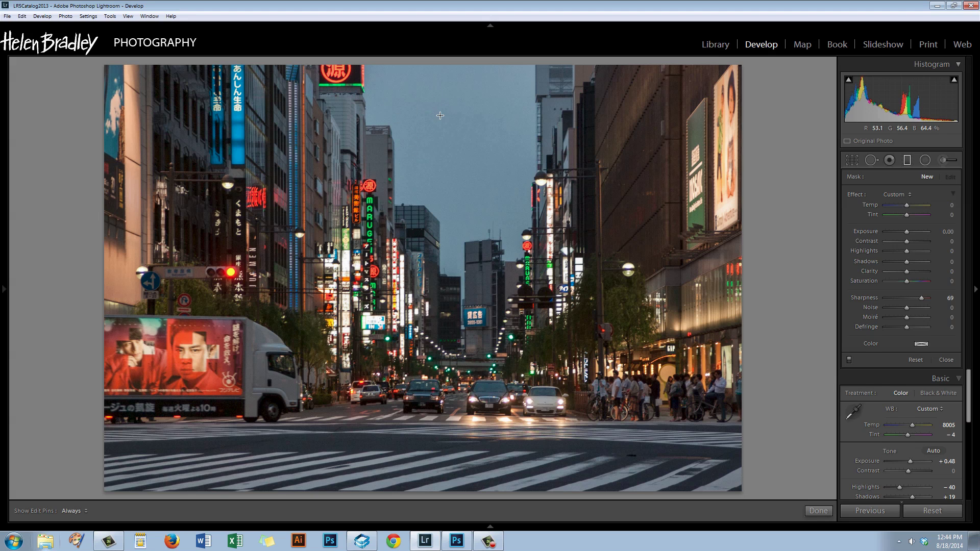
drag(440, 115, 440, 233)
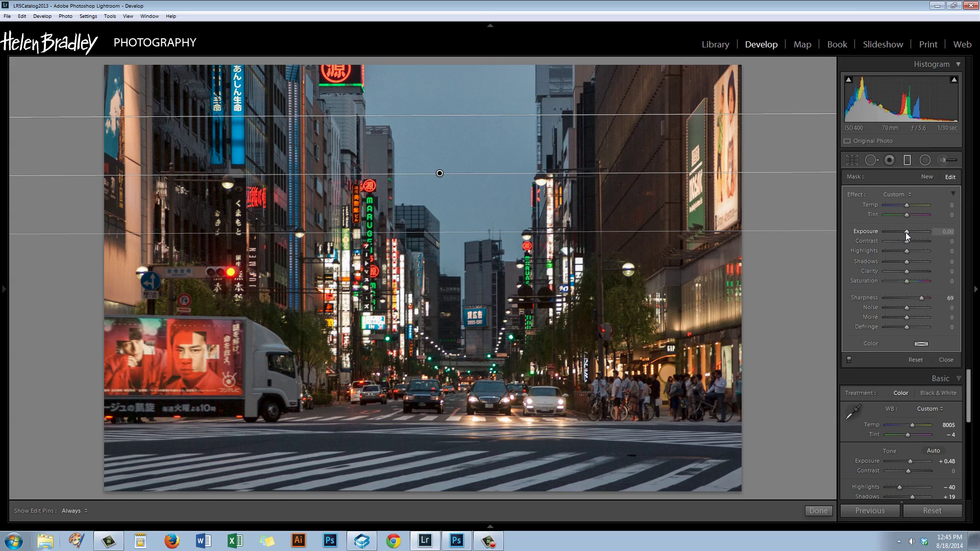
drag(906, 231, 902, 234)
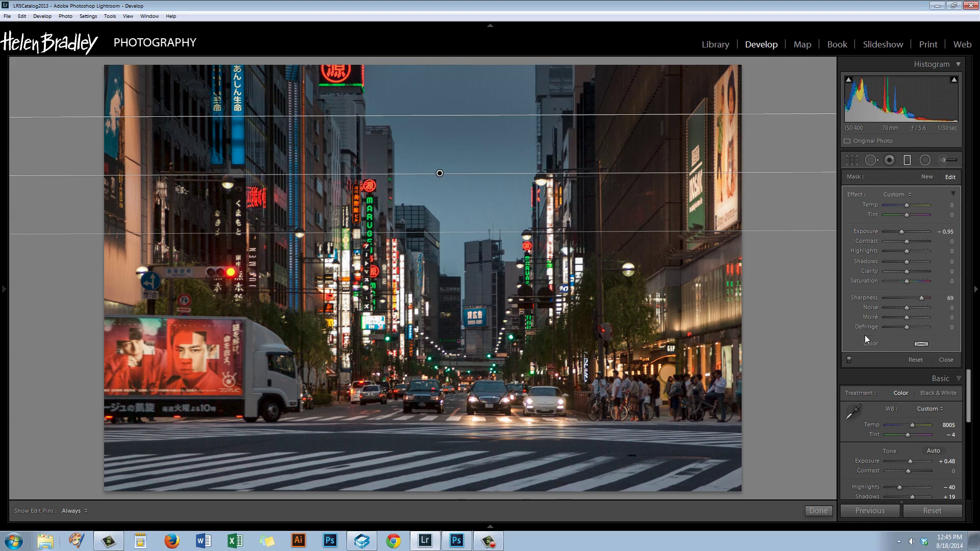
click(817, 511)
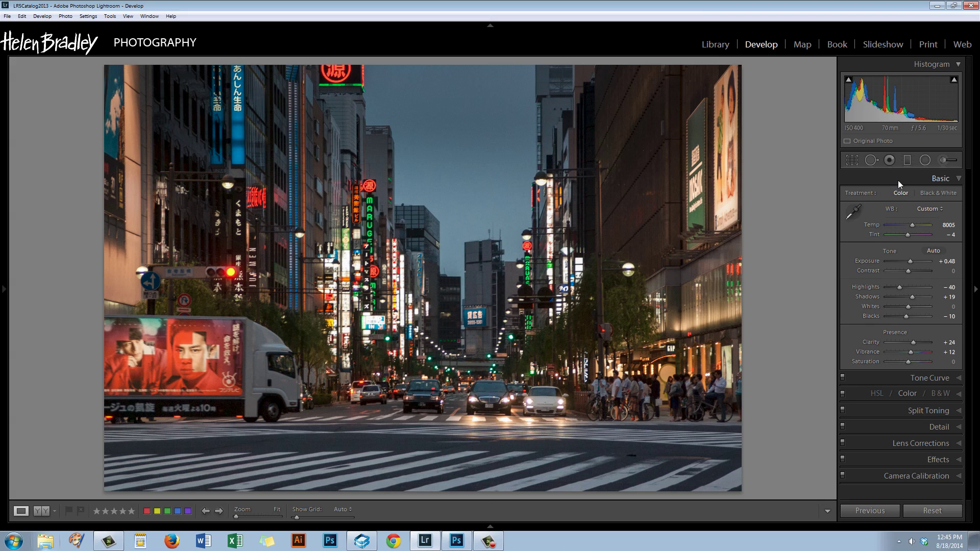
Draw a flattened radial filter ellipse centred on the street cars with Exposure -0.48.
click(925, 160)
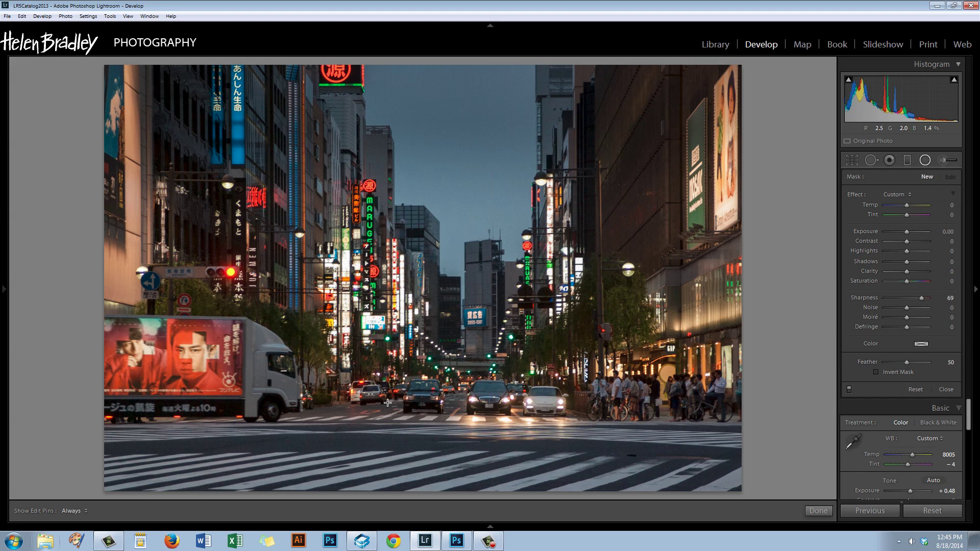
mouse_move(283, 371)
mouse_down()
mouse_move(561, 426)
mouse_move(540, 425)
mouse_up()
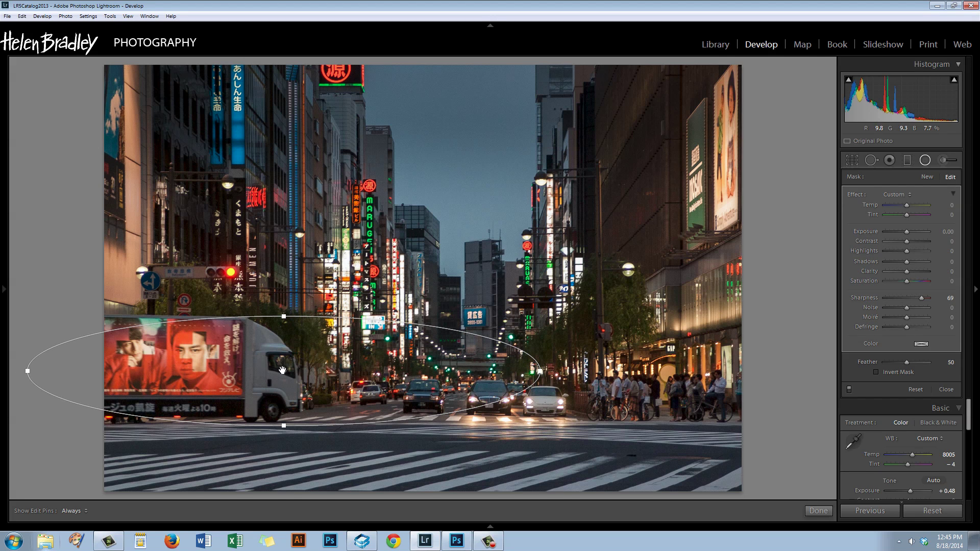
drag(282, 370, 436, 391)
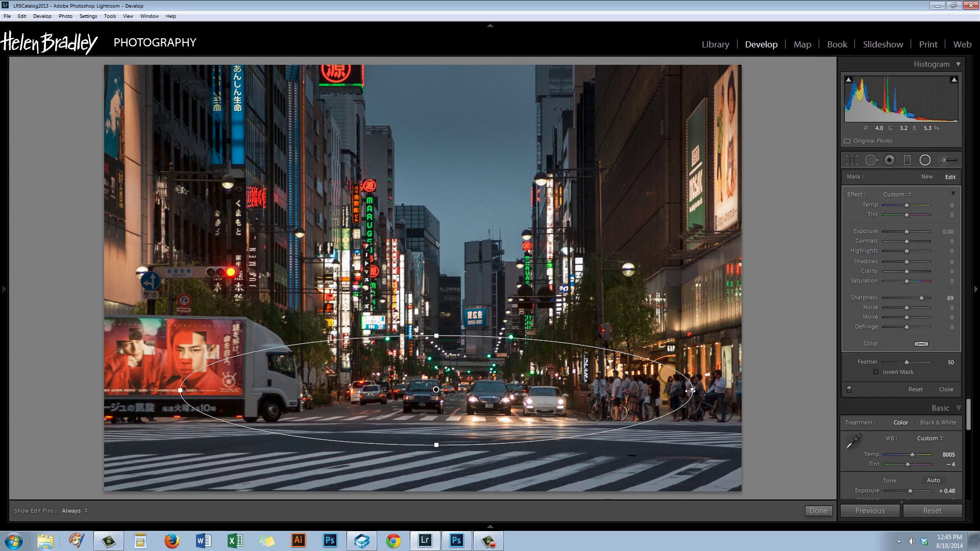
drag(690, 390, 633, 391)
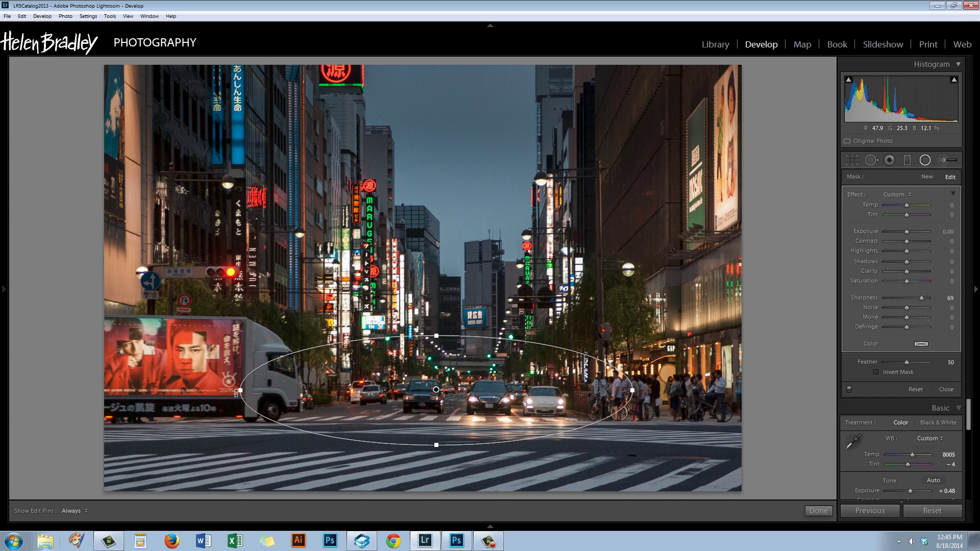
drag(238, 391, 248, 390)
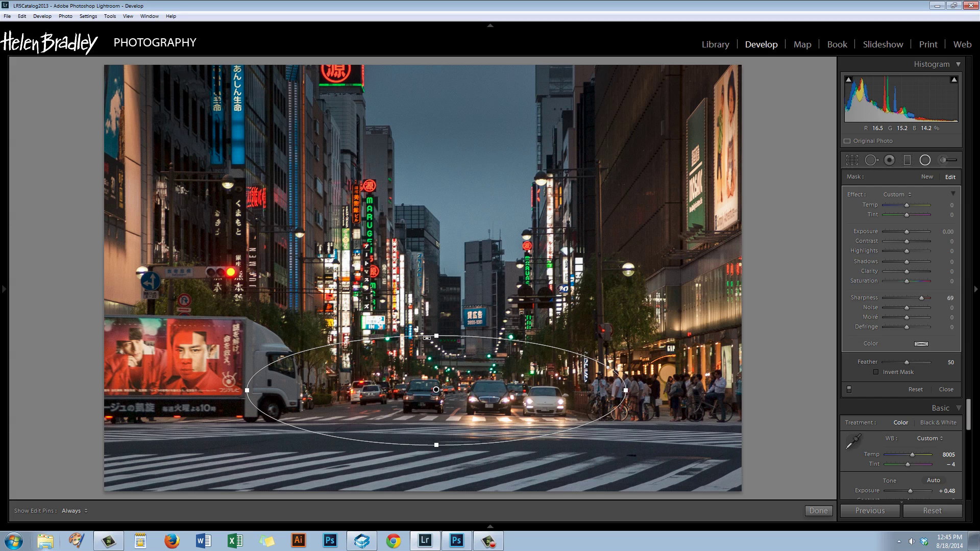
drag(436, 445, 436, 432)
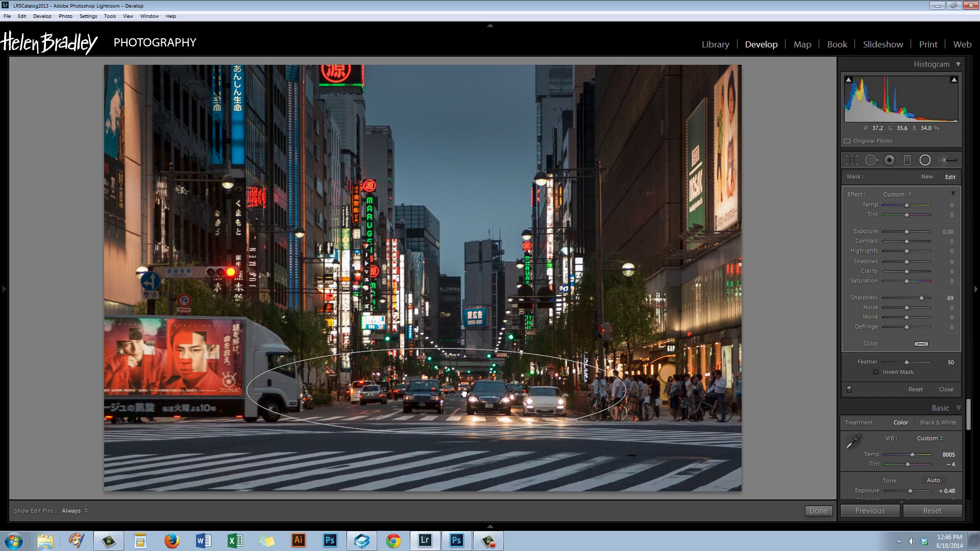
drag(464, 394, 492, 394)
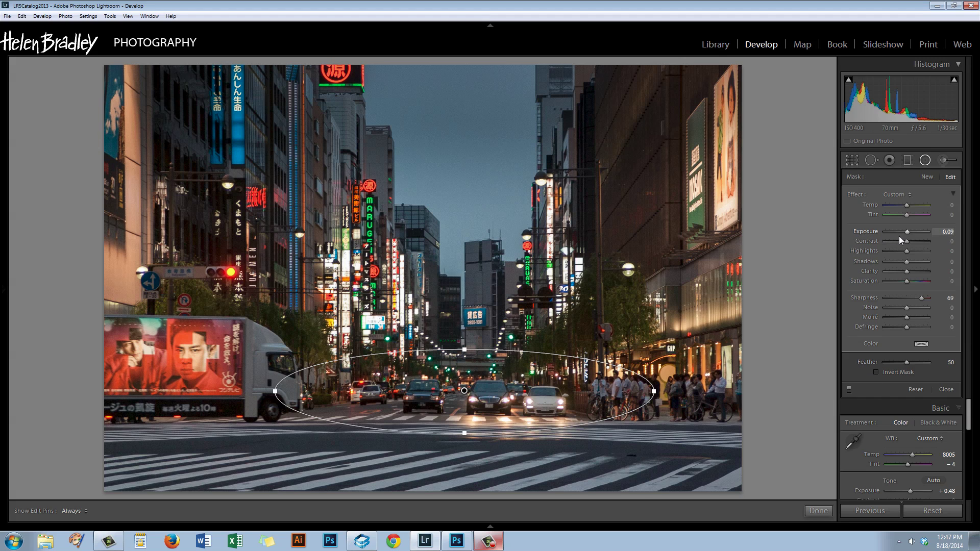
drag(908, 231, 905, 234)
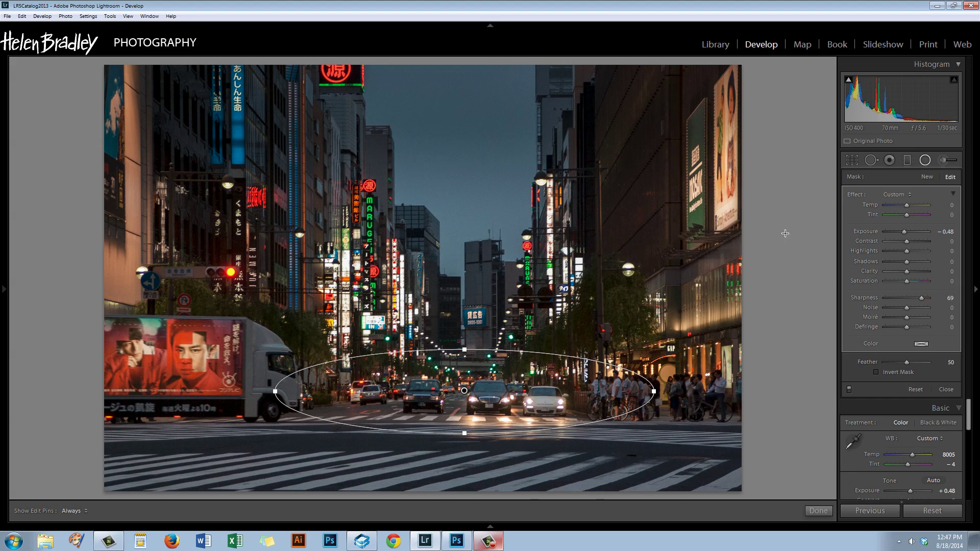
click(818, 511)
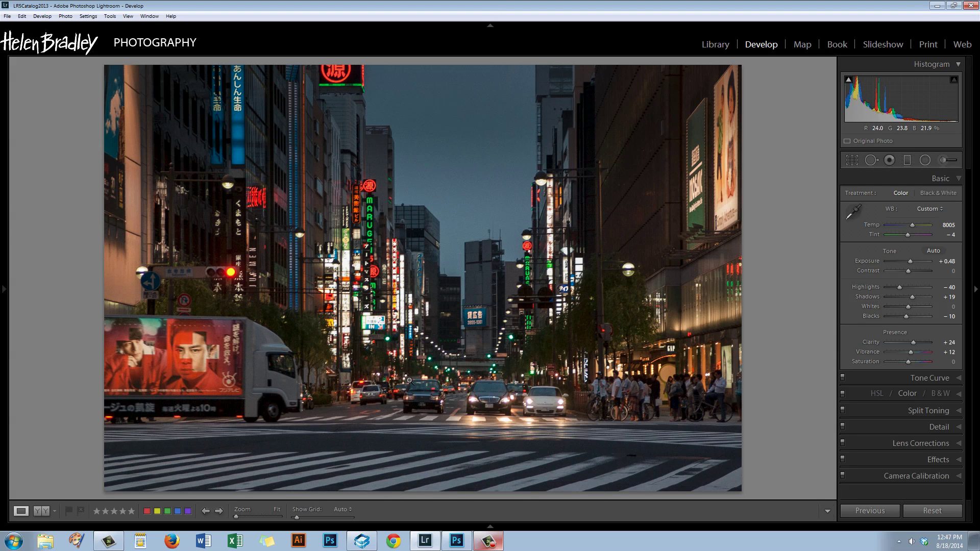
Draw a new radial filter ellipse around the cars and adjust its height.
click(925, 160)
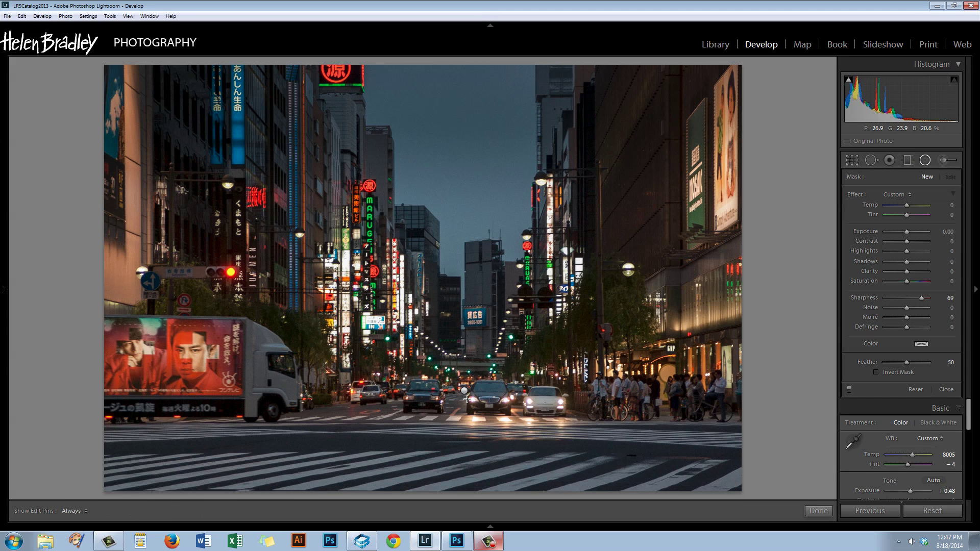
drag(466, 400, 281, 351)
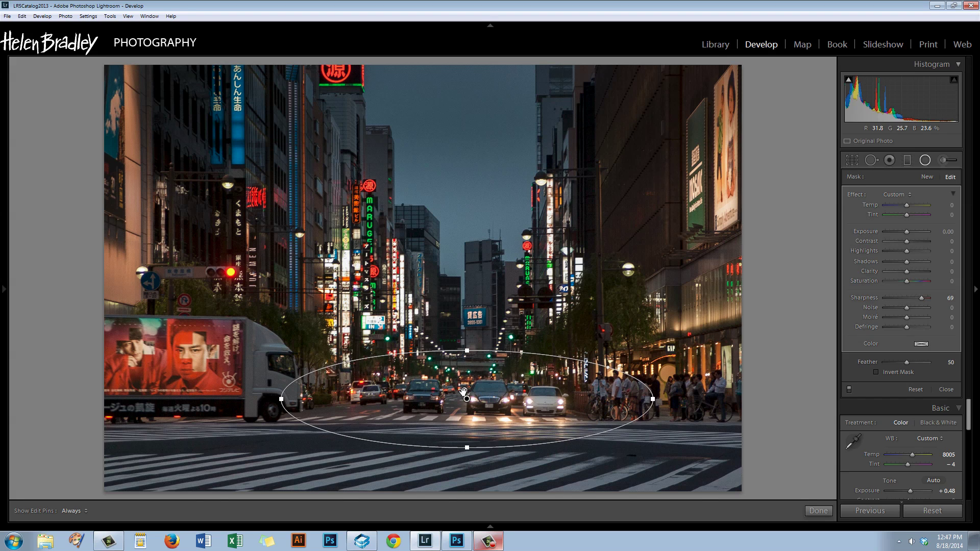
drag(463, 392, 463, 392)
drag(464, 343, 464, 350)
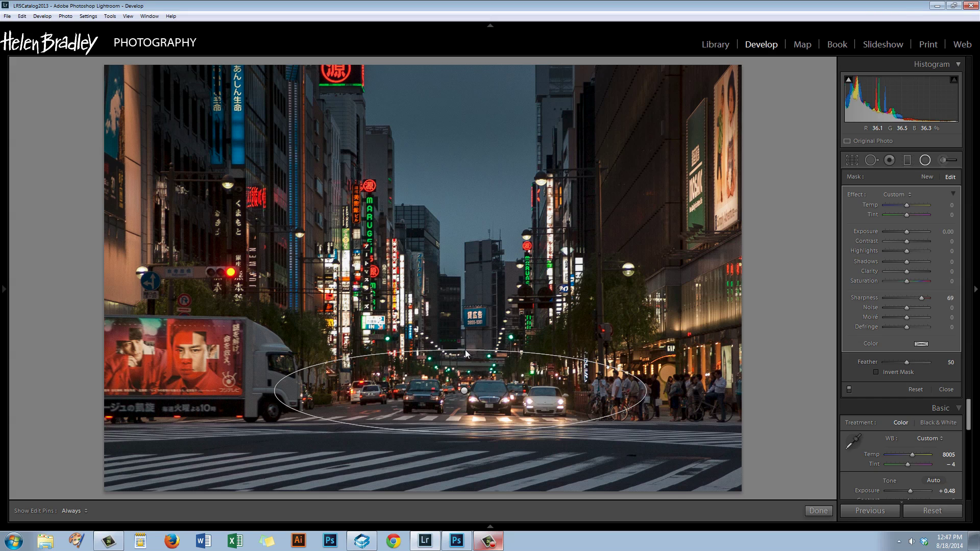
drag(462, 433, 462, 433)
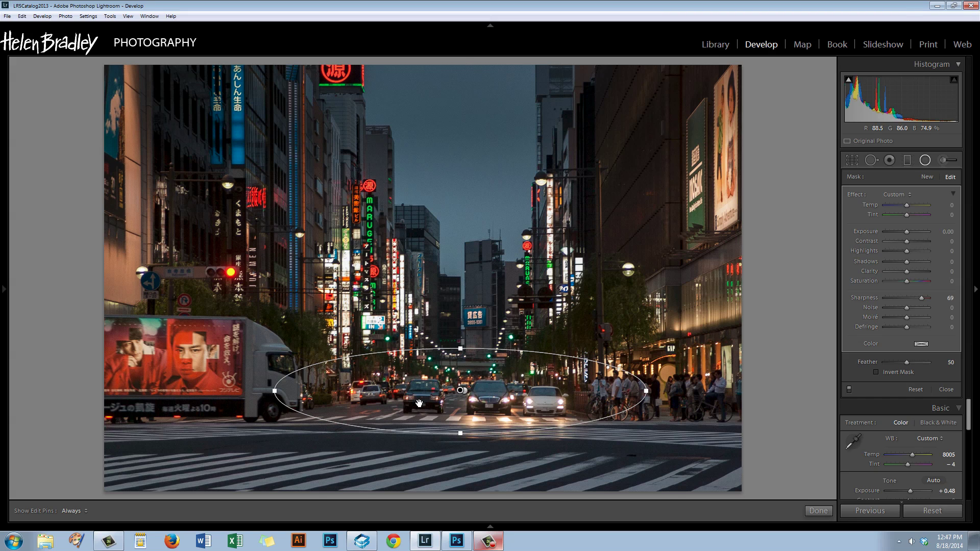
Invert the radial mask and raise Exposure to 0.48 and Clarity to 55.
click(877, 373)
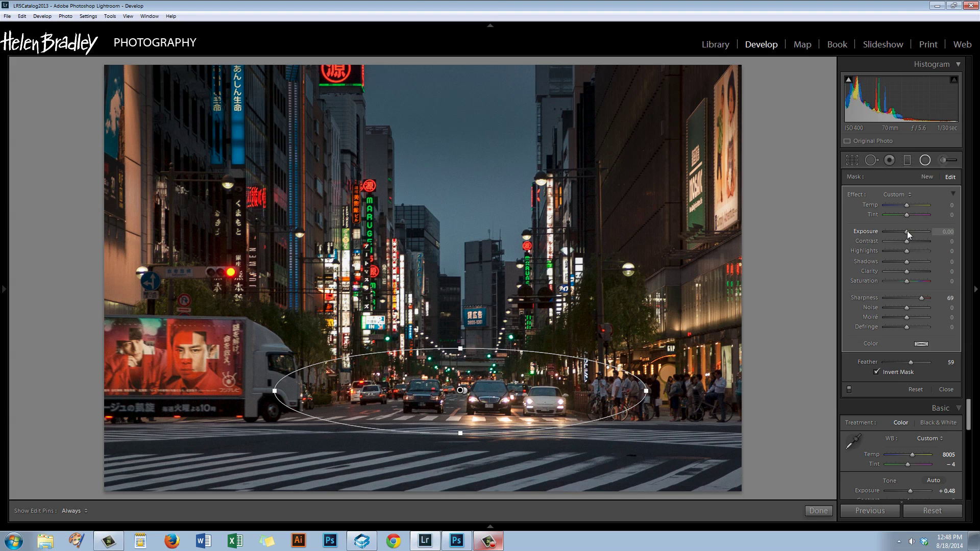
drag(908, 231, 908, 232)
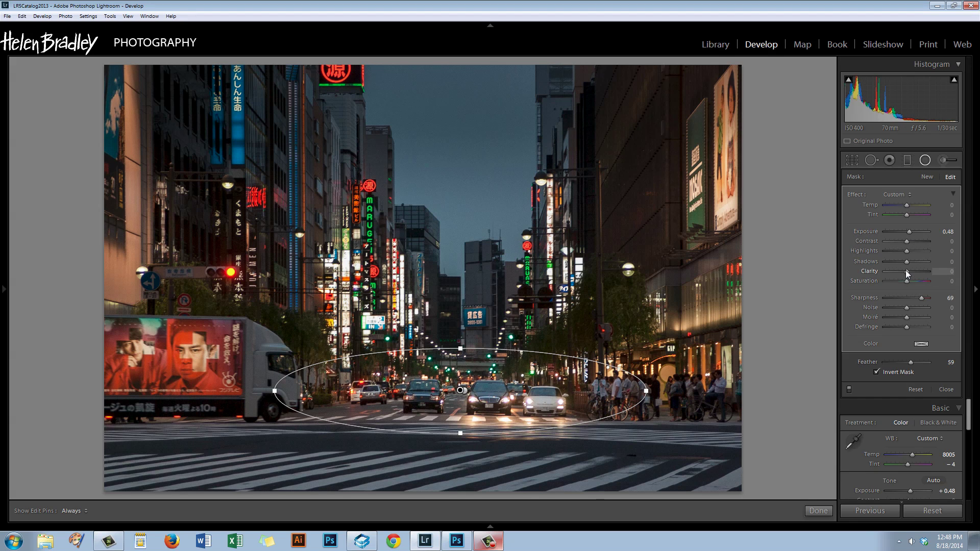
drag(912, 272, 916, 274)
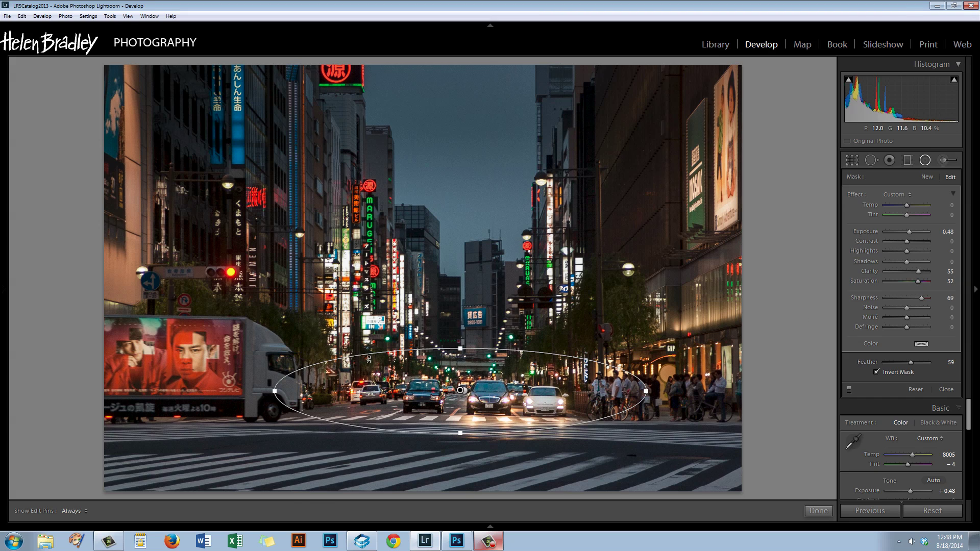
click(819, 512)
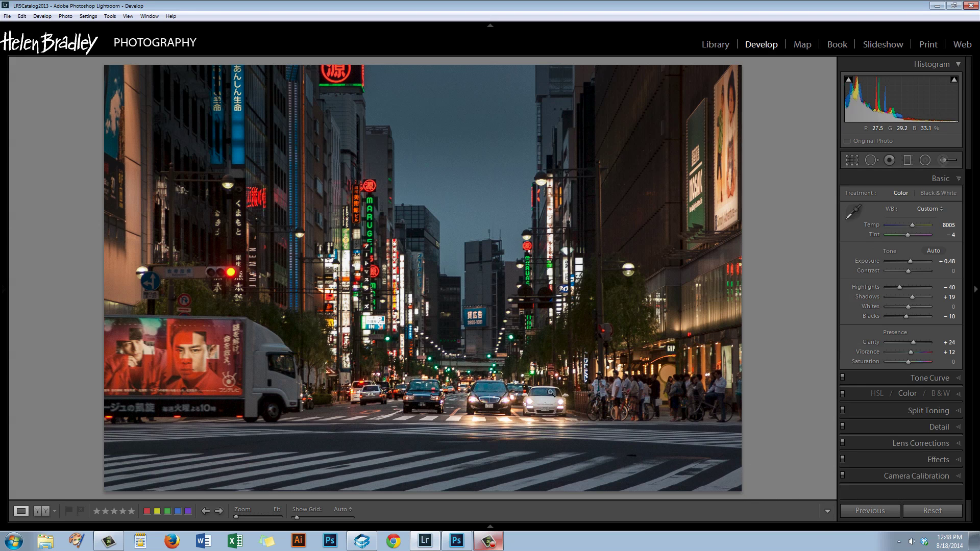
mouse_move(3, 317)
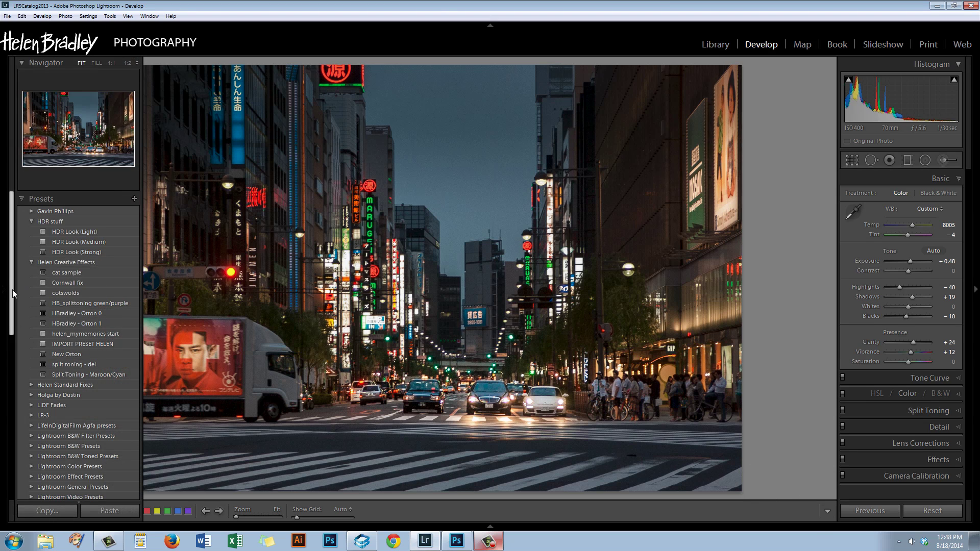
click(22, 199)
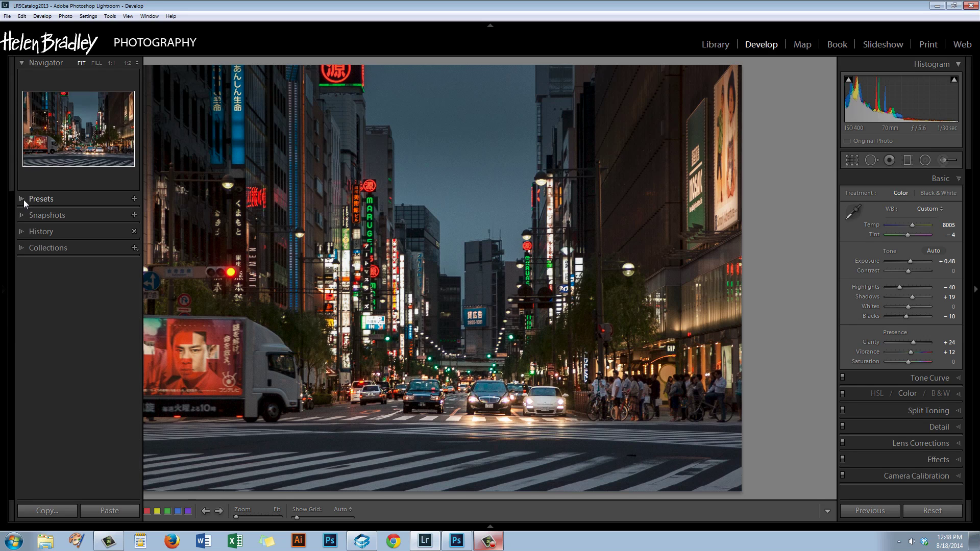
click(22, 232)
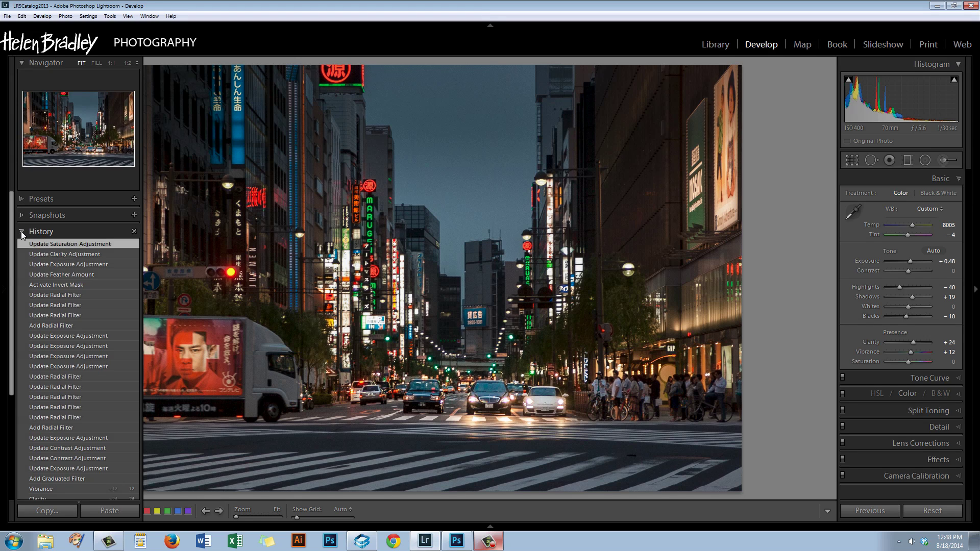
click(39, 439)
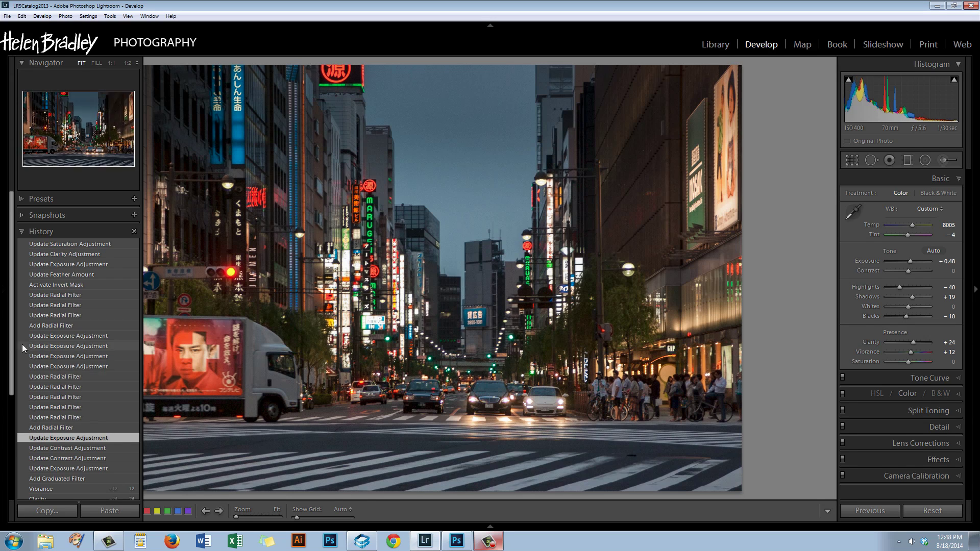
click(58, 245)
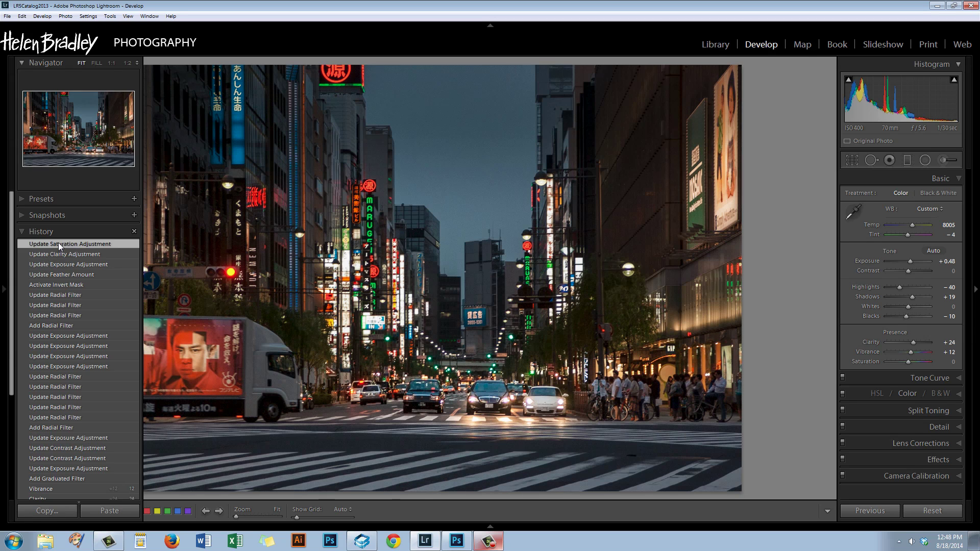
click(5, 294)
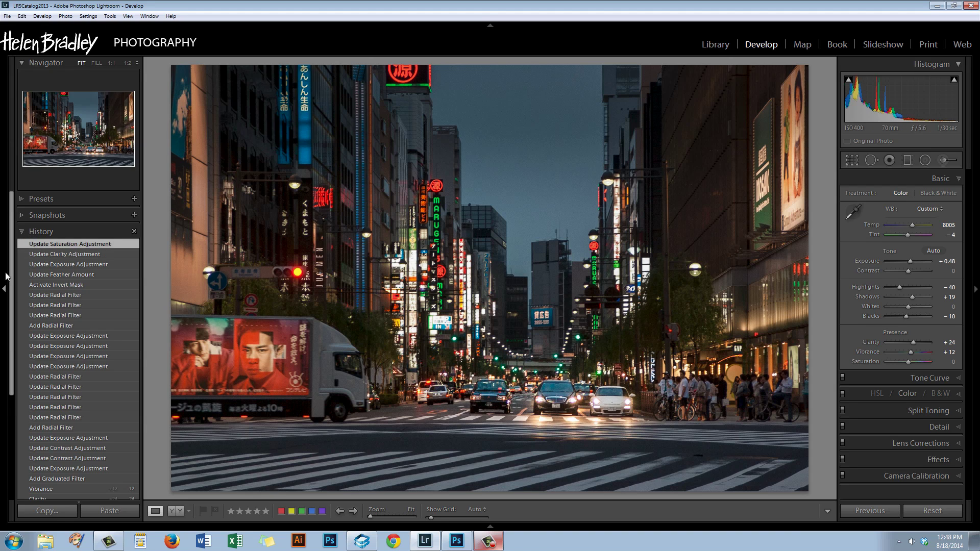
click(4, 292)
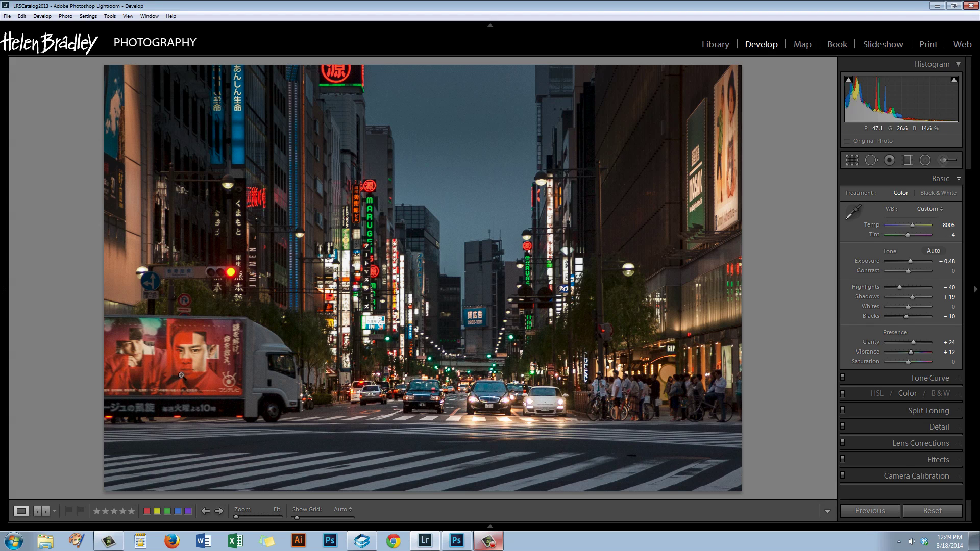
Start an Adjustment Brush mask on the truck advertisement, showing the overlay, Density 100.
click(943, 161)
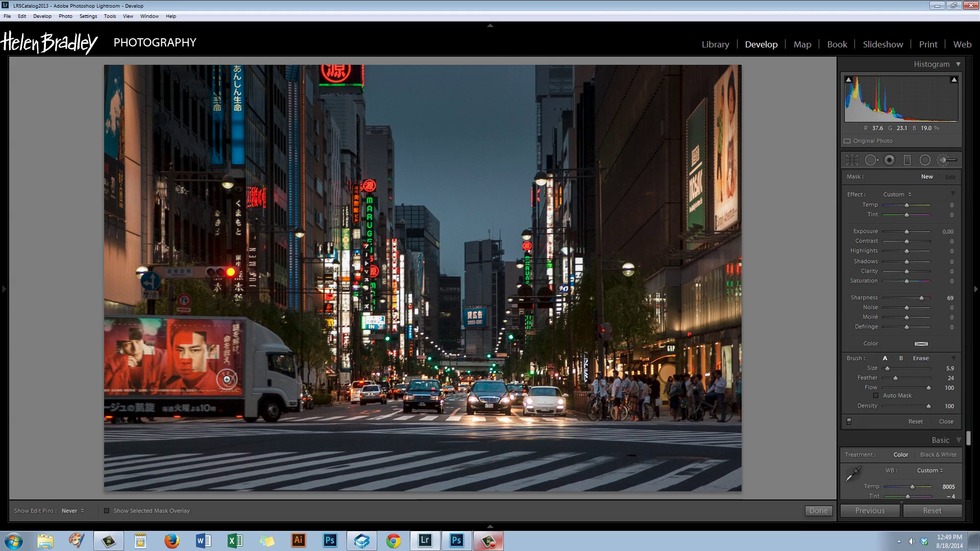
mouse_move(224, 380)
mouse_down()
mouse_move(184, 383)
mouse_move(231, 364)
mouse_up()
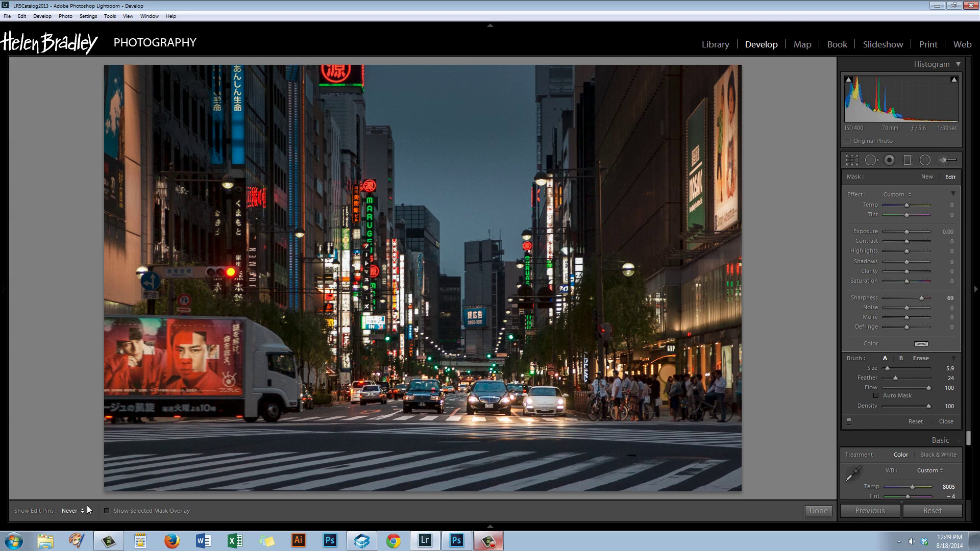
click(107, 511)
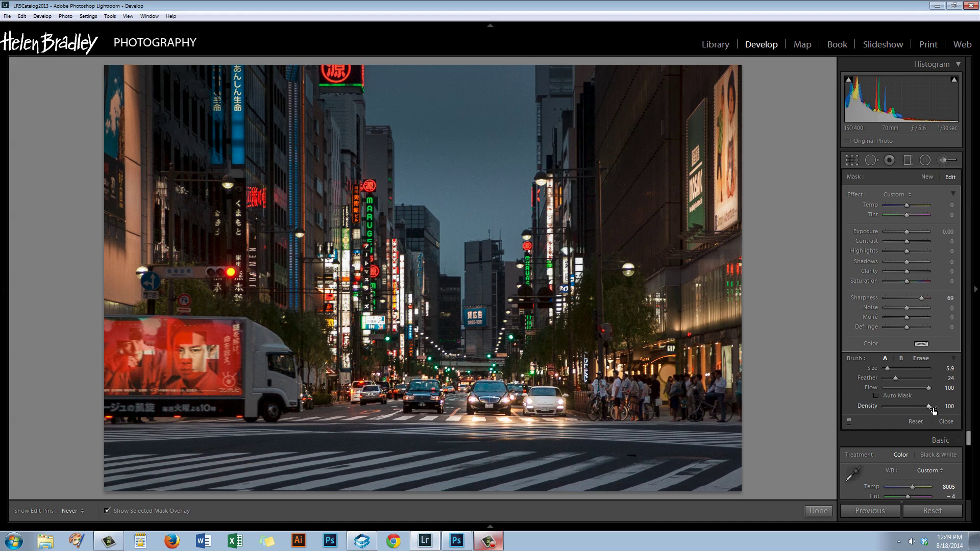
click(948, 406)
mouse_move(2, 364)
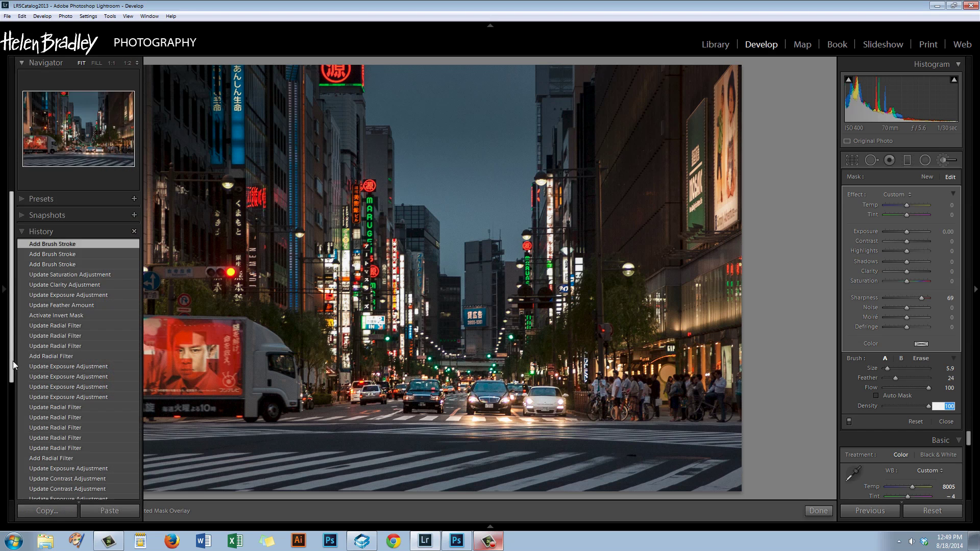
key(Return)
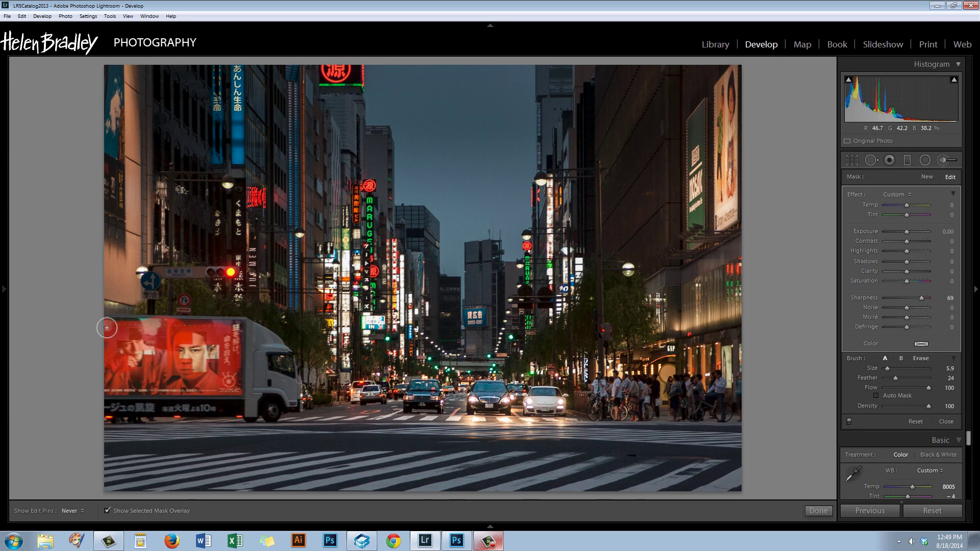
Paint the mask along the top and right edge of the truck billboard.
mouse_move(135, 327)
mouse_down()
mouse_move(242, 330)
mouse_move(230, 333)
mouse_move(219, 377)
mouse_move(196, 365)
mouse_move(193, 352)
mouse_move(209, 347)
mouse_move(212, 355)
mouse_move(126, 348)
mouse_move(107, 375)
mouse_move(167, 380)
mouse_move(108, 385)
mouse_move(117, 386)
mouse_move(221, 382)
mouse_move(113, 378)
mouse_up()
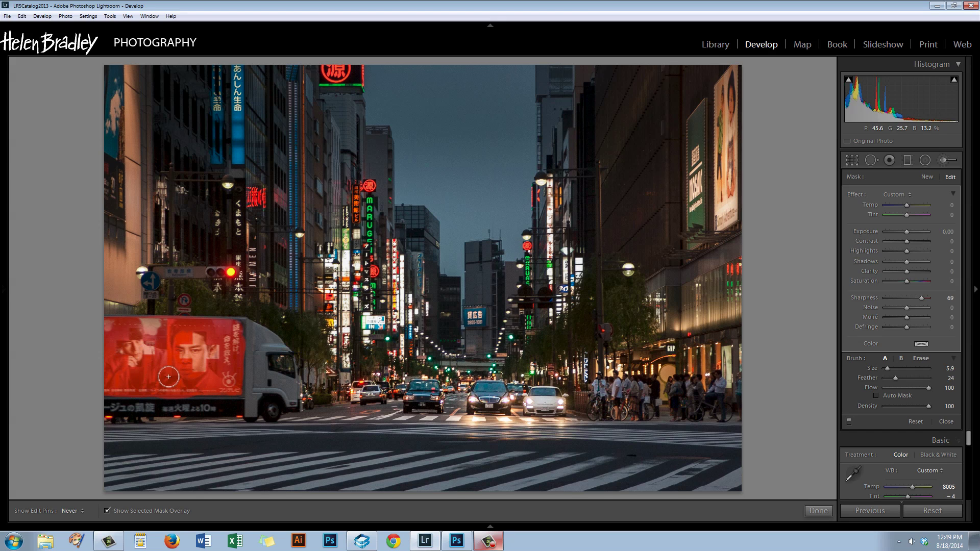
scroll(160, 359, down, 2)
scroll(228, 331, down, 2)
mouse_move(236, 326)
mouse_down()
mouse_move(238, 394)
mouse_move(105, 388)
mouse_move(116, 389)
mouse_move(101, 399)
mouse_move(155, 392)
mouse_up()
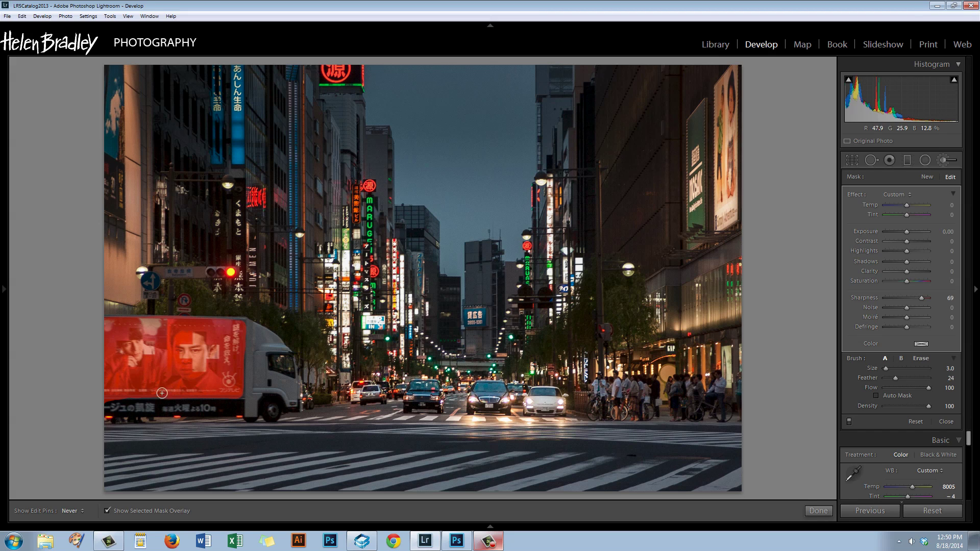
Switch to the Erase brush at size 1.3 and hide the mask overlay.
click(918, 359)
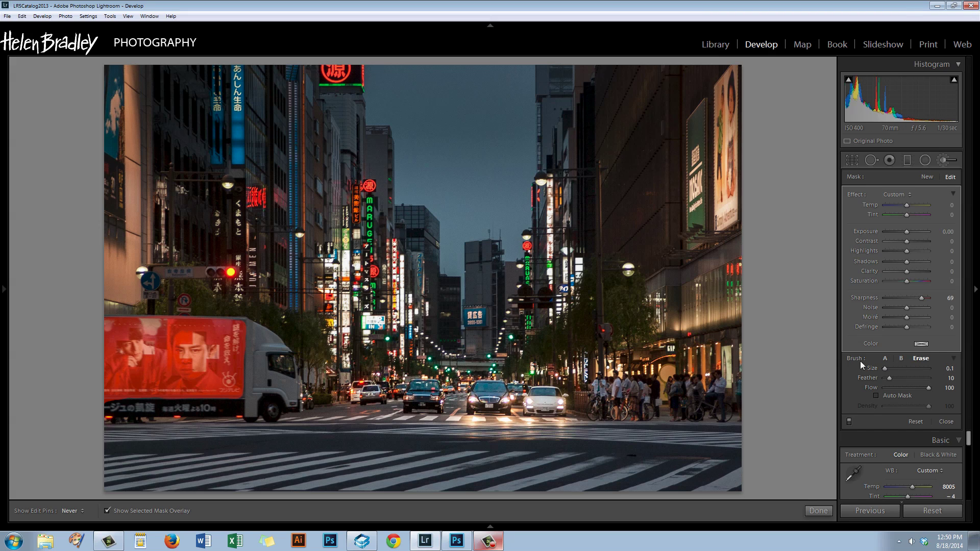
drag(885, 368, 885, 369)
drag(885, 368, 886, 368)
click(106, 511)
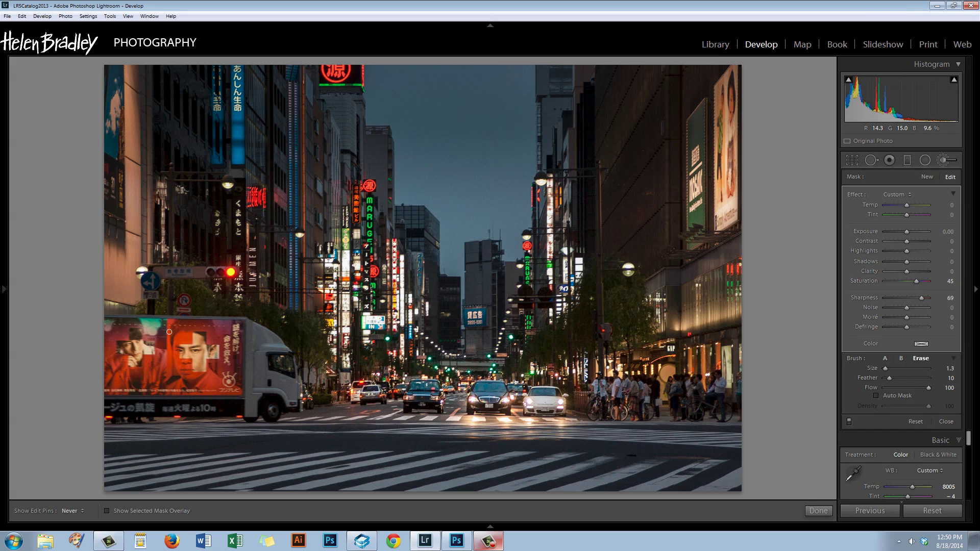
Give the billboard brush Temp -7, Exposure 0.19, Contrast 38 and Clarity 48.
click(908, 206)
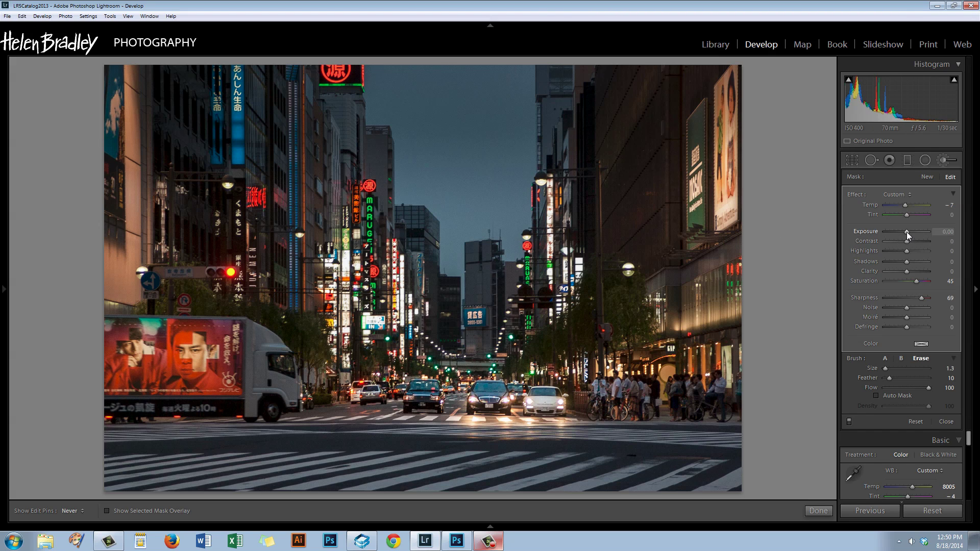
drag(907, 232, 908, 232)
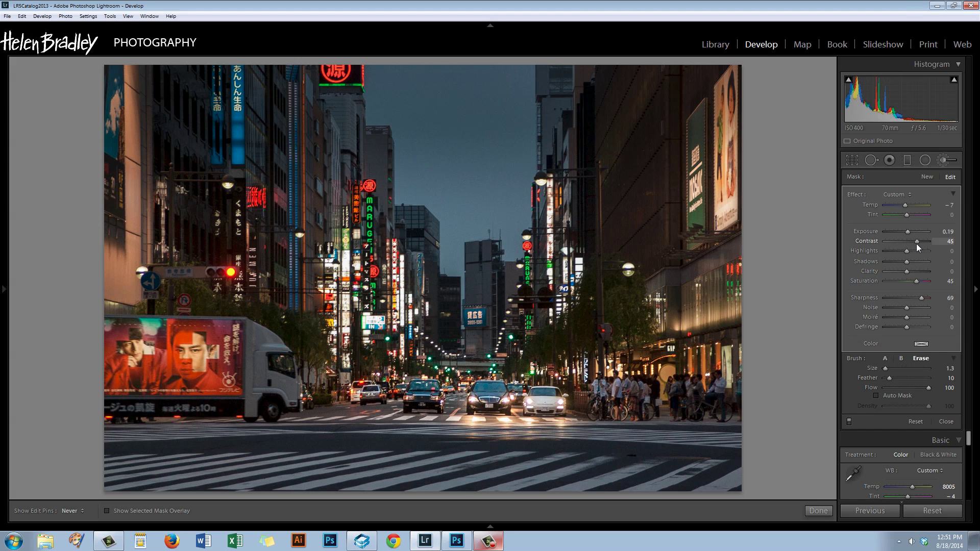
drag(917, 244, 914, 274)
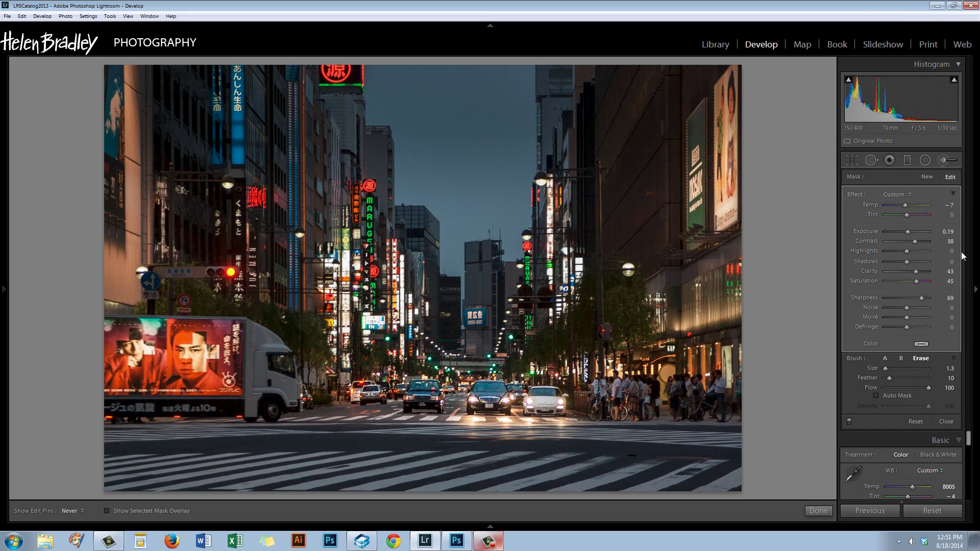
drag(921, 271, 916, 278)
Paint a new Adjustment Brush mask over the truck billboard with a larger brush and the overlay shown.
click(817, 510)
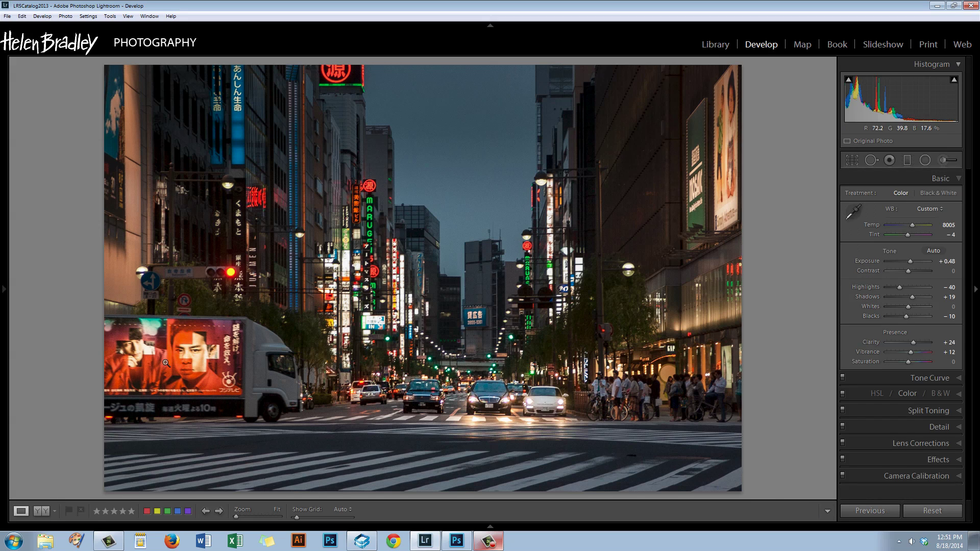
click(943, 160)
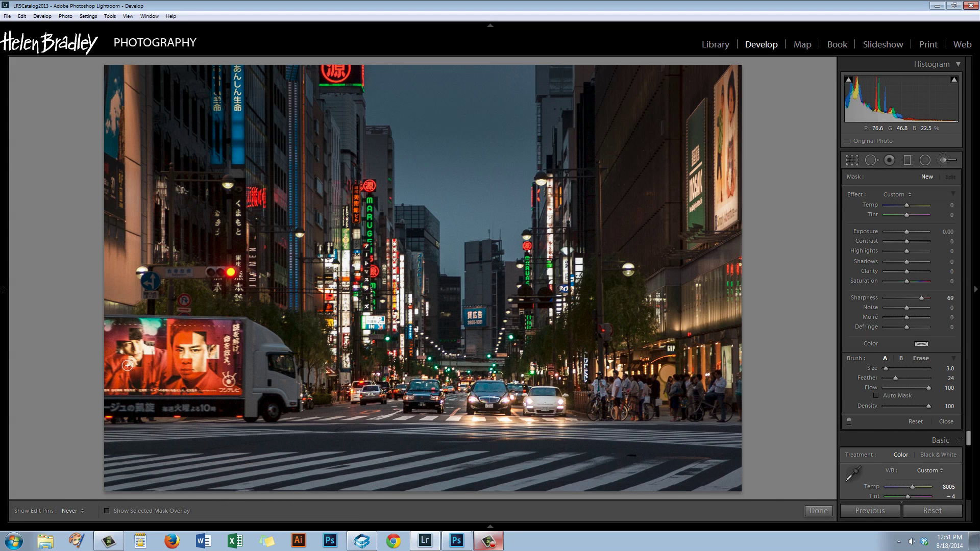
mouse_move(127, 365)
mouse_down()
mouse_move(137, 348)
mouse_move(112, 327)
mouse_up()
key(bracketright)
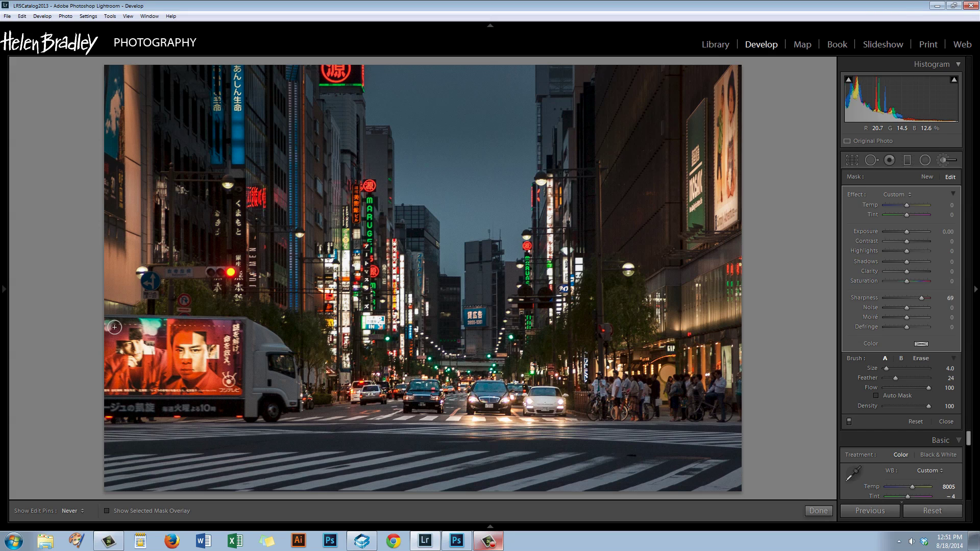
key(bracketright)
key(o)
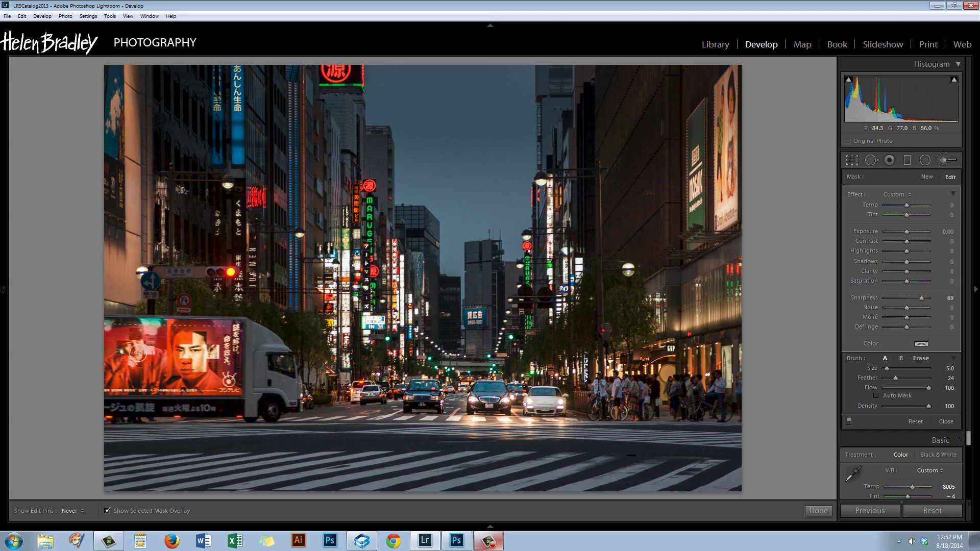
mouse_move(132, 332)
mouse_down()
mouse_move(111, 327)
mouse_move(204, 338)
mouse_move(205, 348)
mouse_move(240, 337)
mouse_move(232, 341)
mouse_move(232, 331)
mouse_move(237, 377)
mouse_move(211, 377)
mouse_move(232, 393)
mouse_move(95, 382)
mouse_move(147, 376)
mouse_move(124, 349)
mouse_up()
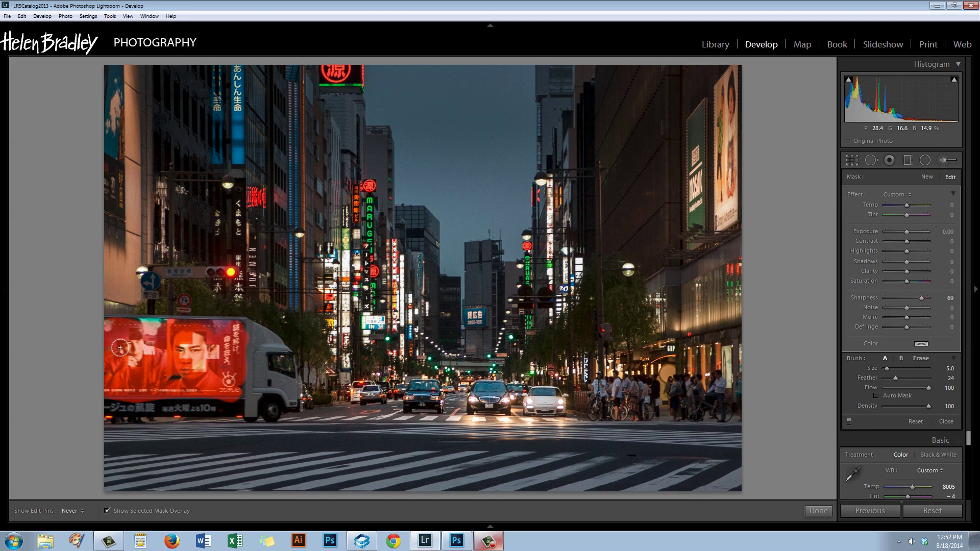
mouse_move(184, 363)
mouse_down()
mouse_move(127, 369)
mouse_move(189, 375)
mouse_move(159, 346)
mouse_move(111, 347)
mouse_up()
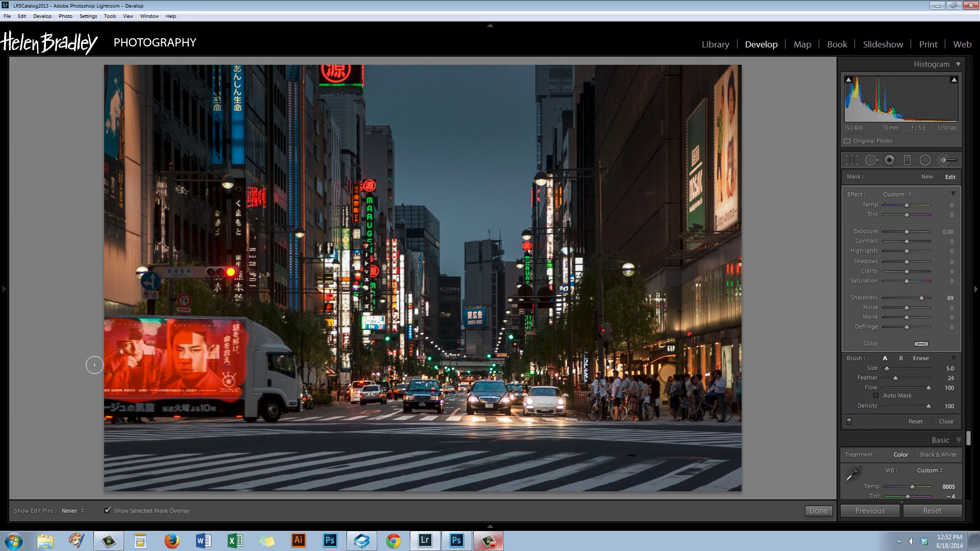
key(alt)
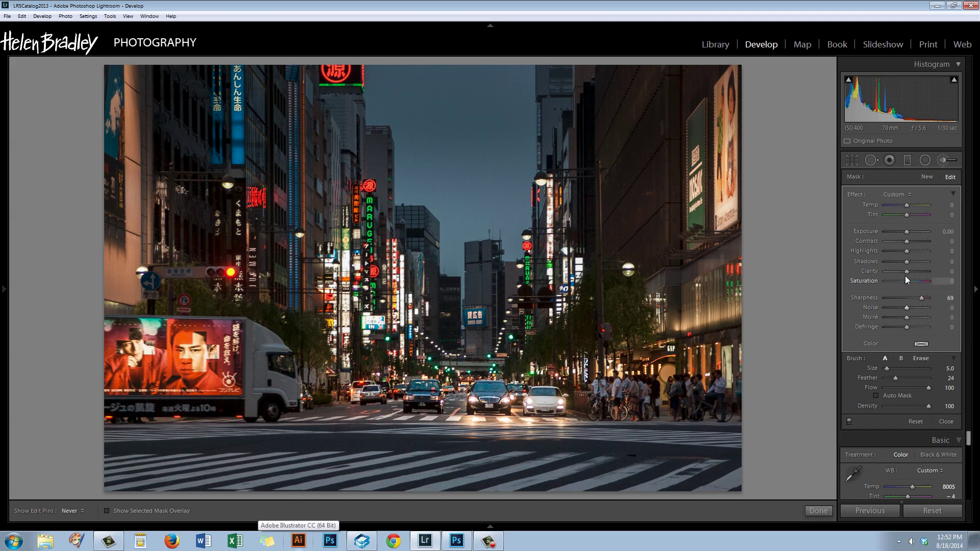
Give the brushed area Clarity 55, Sharpness 74 and Exposure -0.67, then commit it.
mouse_move(906, 271)
mouse_down()
mouse_move(921, 276)
mouse_move(912, 274)
mouse_up()
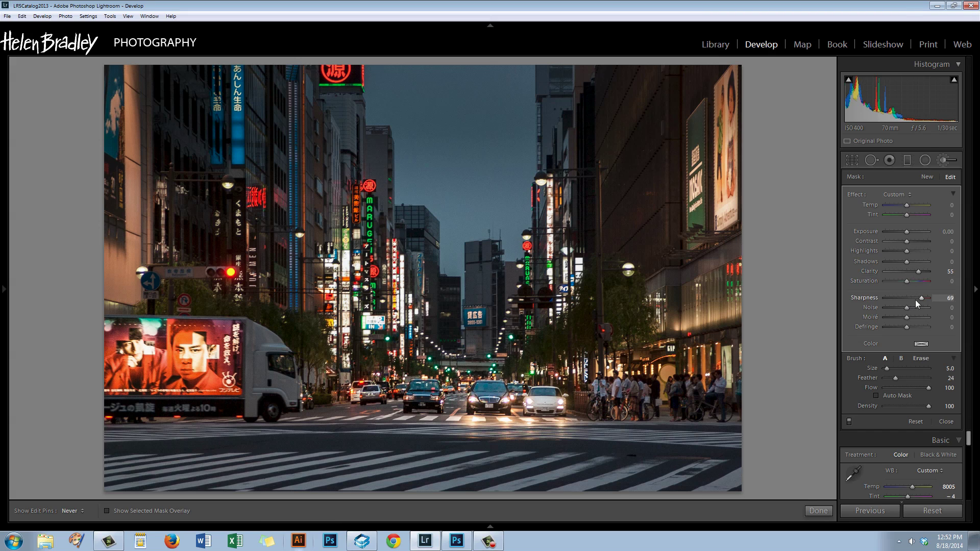
drag(927, 298, 922, 299)
drag(908, 231, 905, 231)
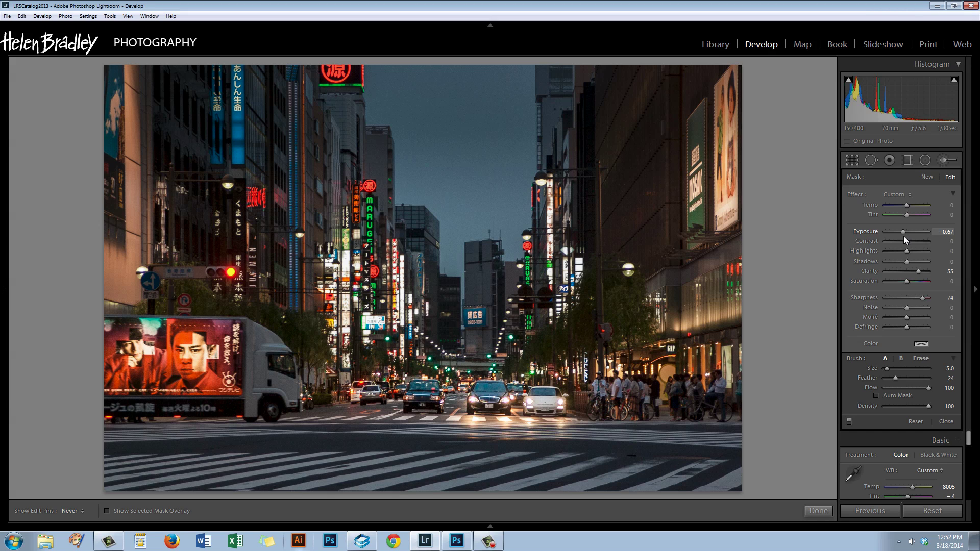
click(819, 511)
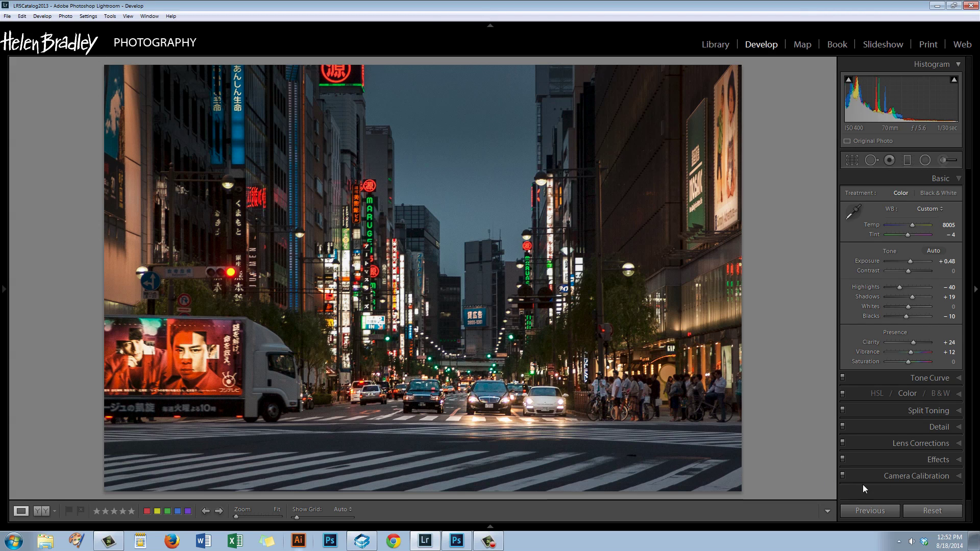
In the Effects panel, set Post-Crop Vignetting Amount to -40 and Midpoint to 83.
click(959, 462)
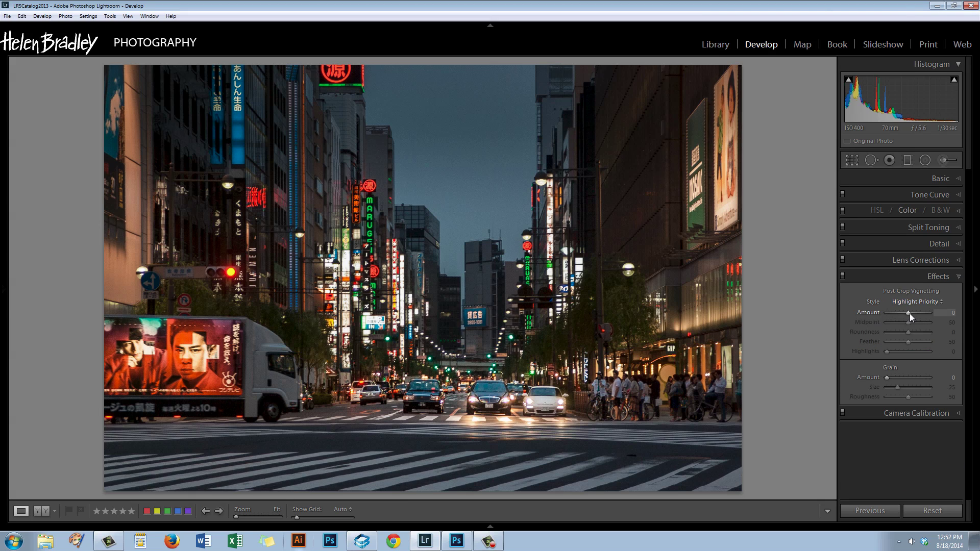
drag(907, 313, 881, 320)
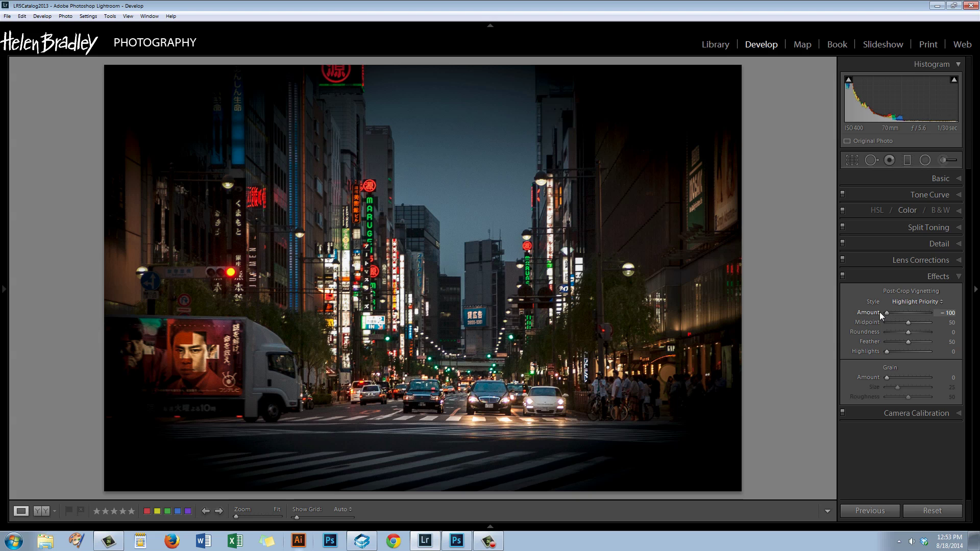
mouse_move(908, 322)
mouse_down()
mouse_move(893, 321)
mouse_move(923, 323)
mouse_up()
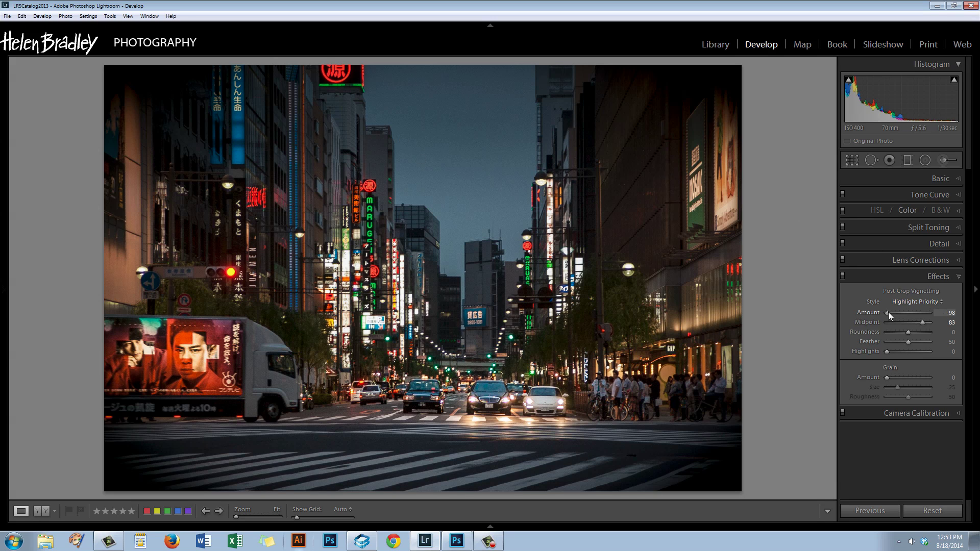
drag(892, 313, 901, 317)
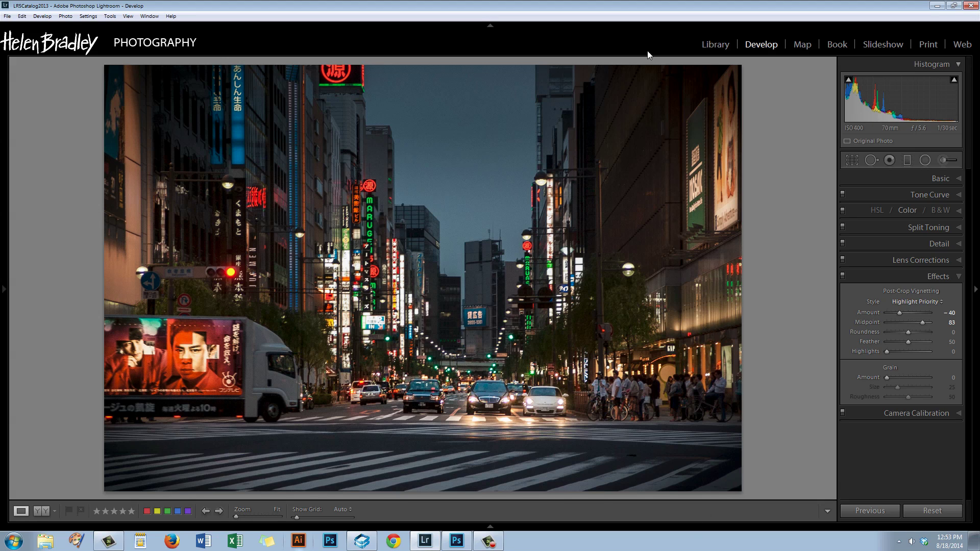
Compare the Medium and Strong Contrast point curves in Tone Curve, settling on Strong Contrast.
click(956, 277)
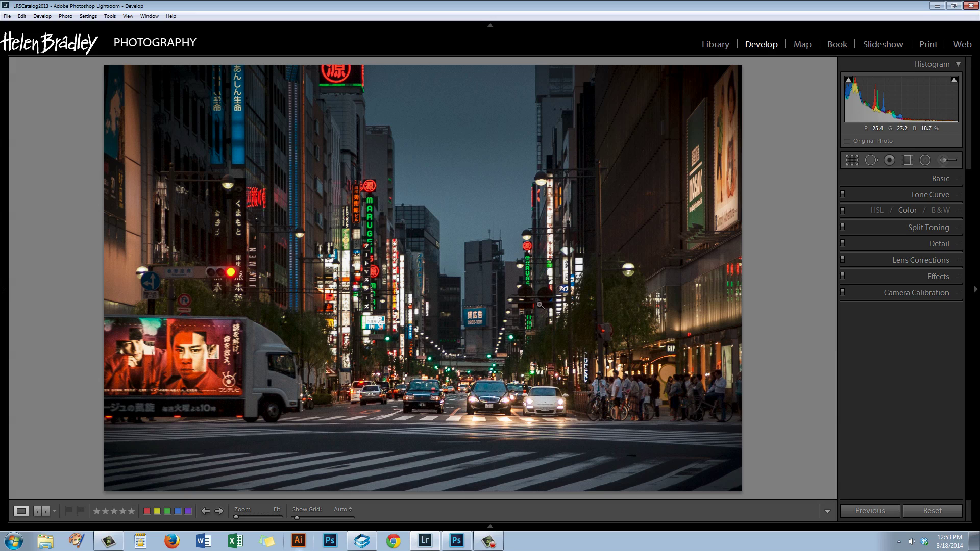
click(956, 196)
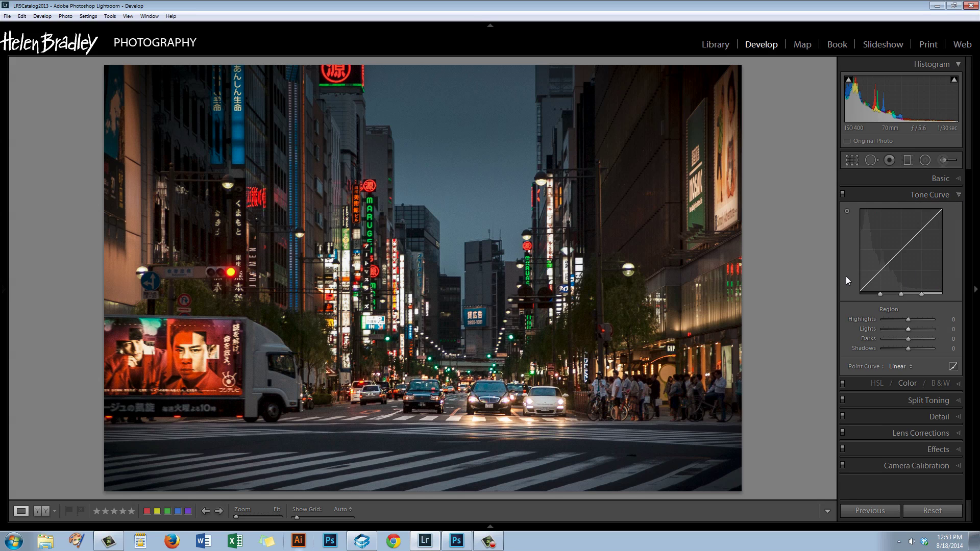
click(900, 367)
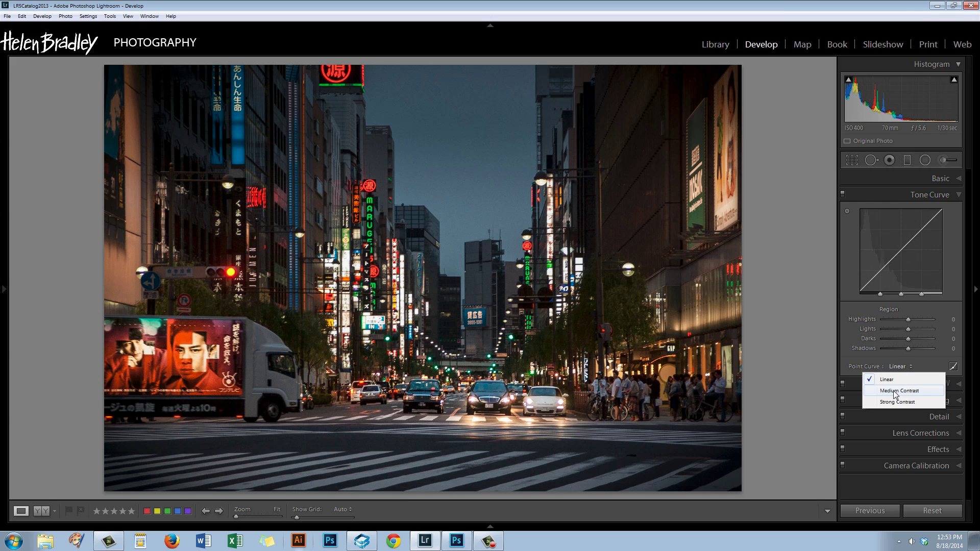
click(894, 392)
click(902, 367)
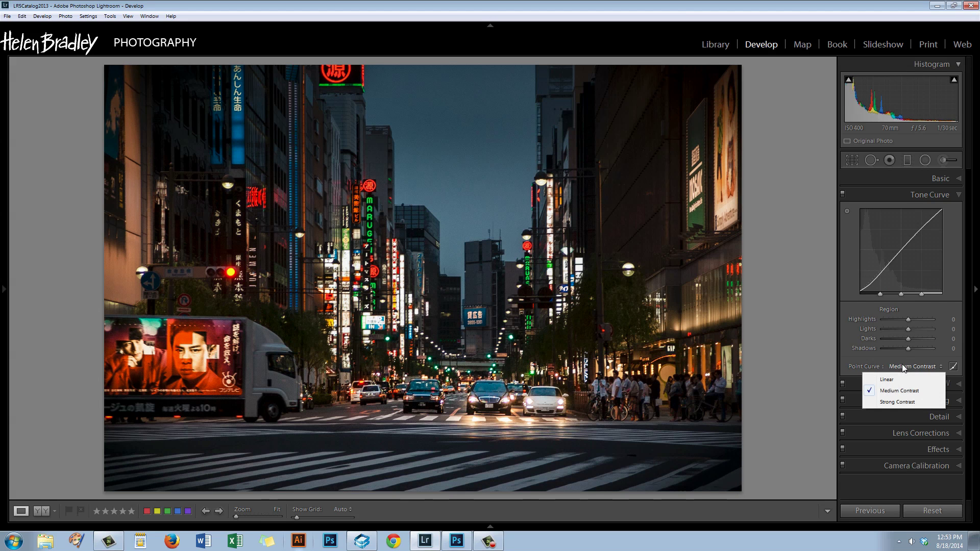
click(900, 403)
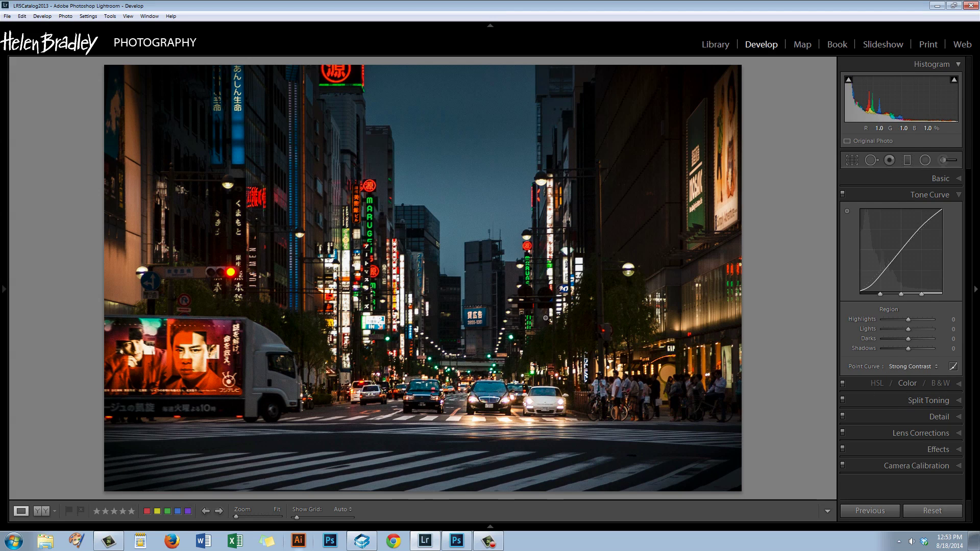
click(912, 367)
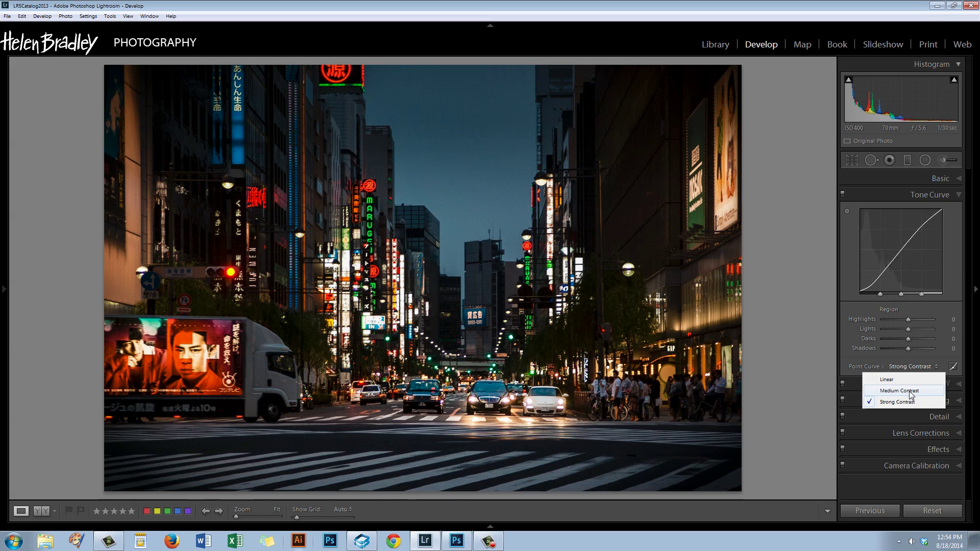
click(910, 391)
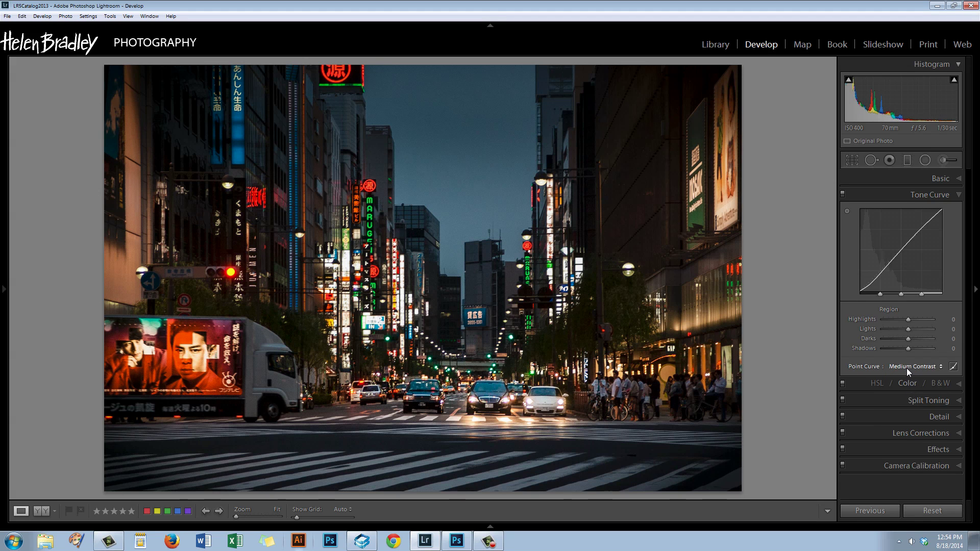
click(907, 368)
click(910, 402)
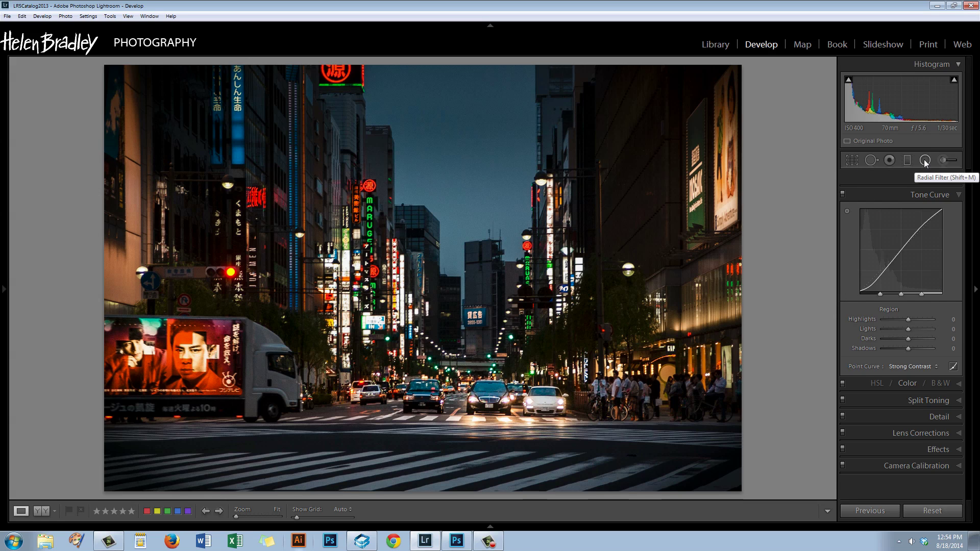
Set Detail sharpening to Amount 93, Radius 0.6, Detail 17, previewing Masking with Alt at 88.
click(959, 419)
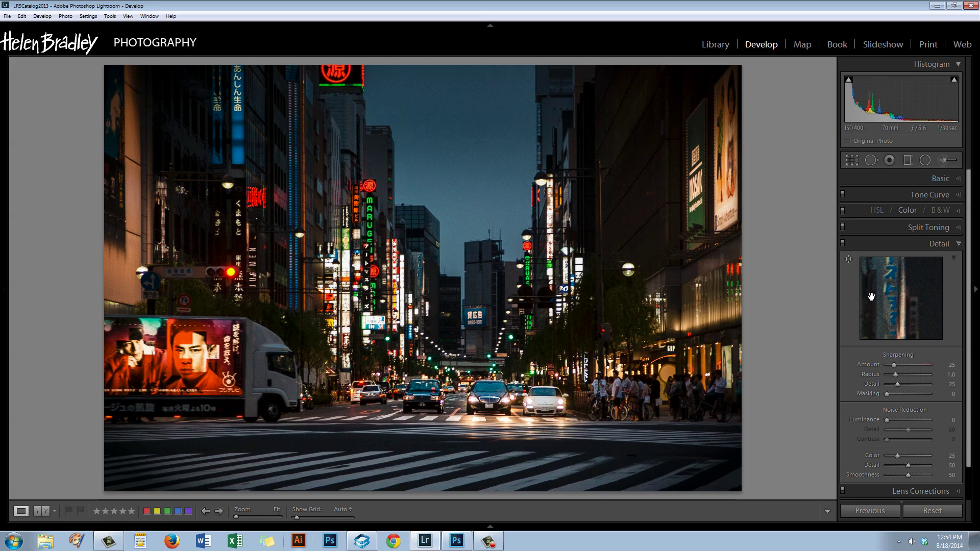
click(848, 260)
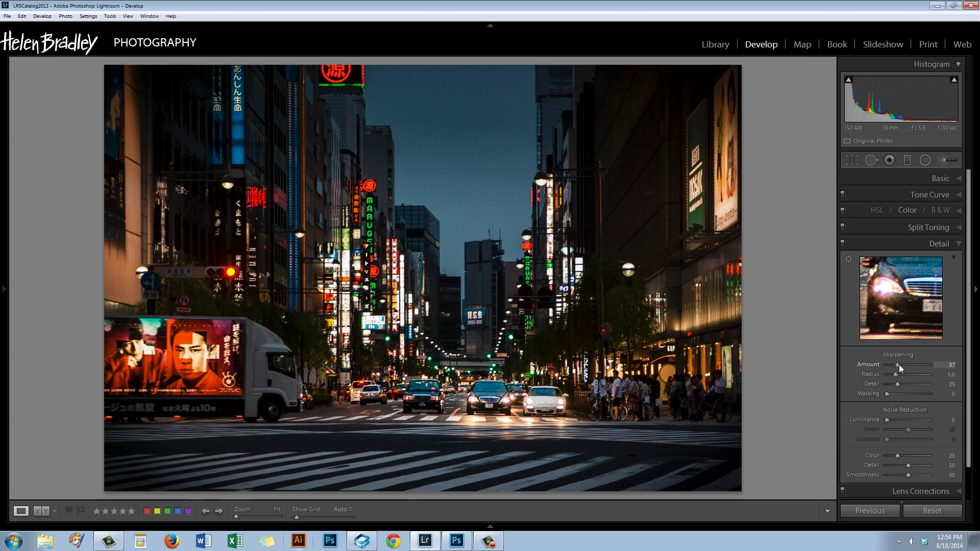
drag(899, 364, 914, 364)
key(alt)
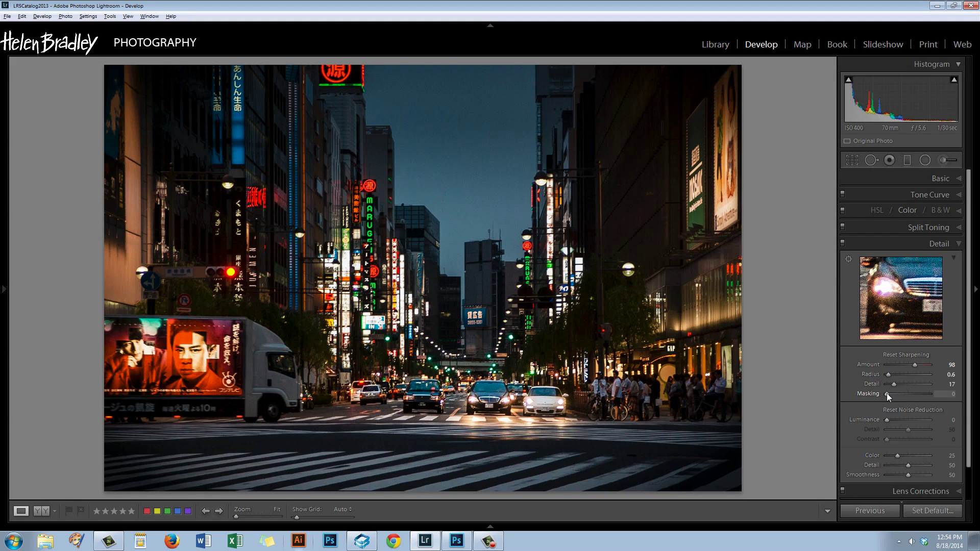
drag(887, 393, 926, 394)
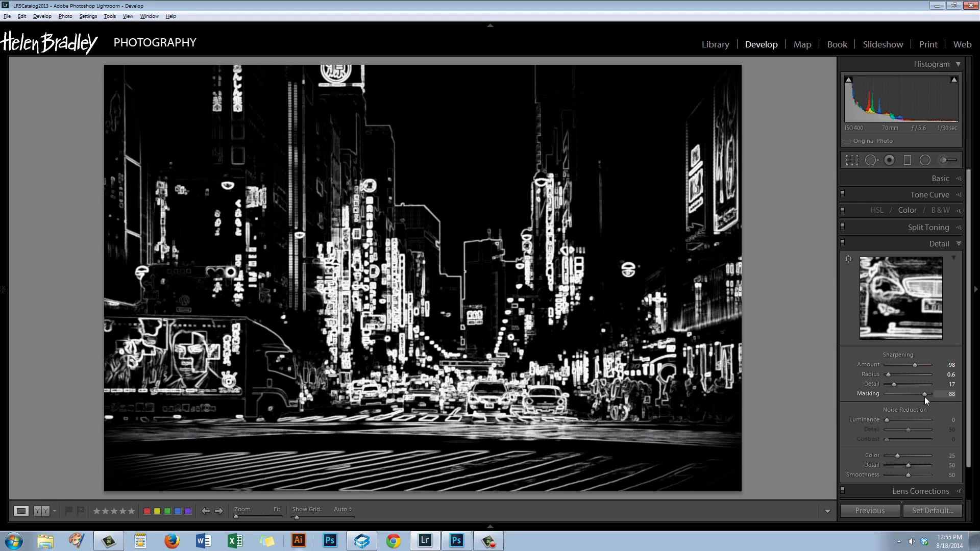
drag(924, 397, 915, 365)
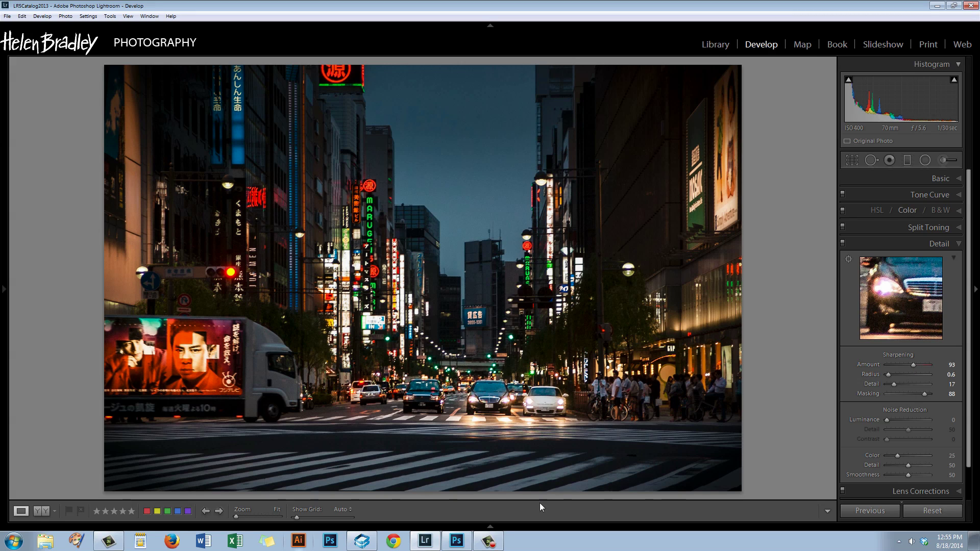
click(486, 403)
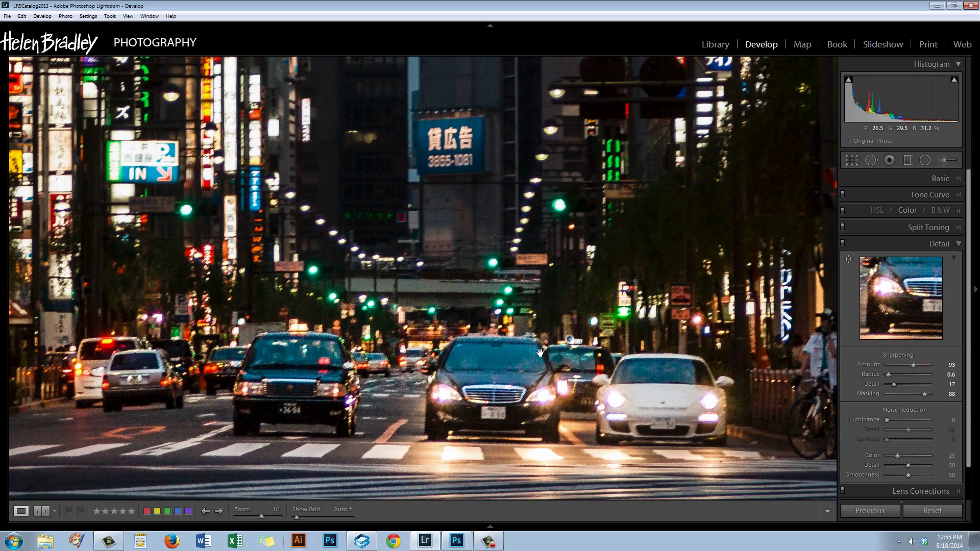
Pan the 1:1 view across the cars and scroll the right panel down to Noise Reduction.
drag(480, 376, 461, 309)
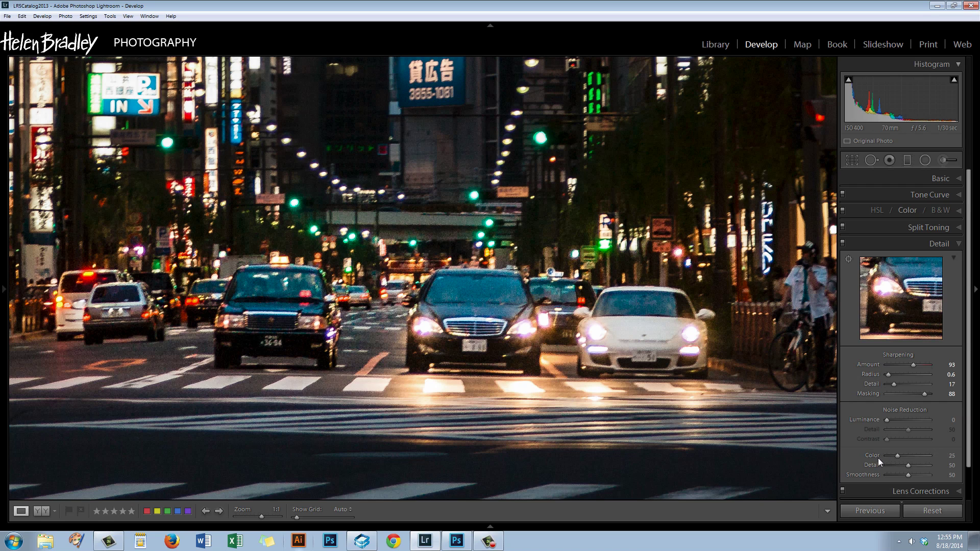
scroll(969, 428, down, 2)
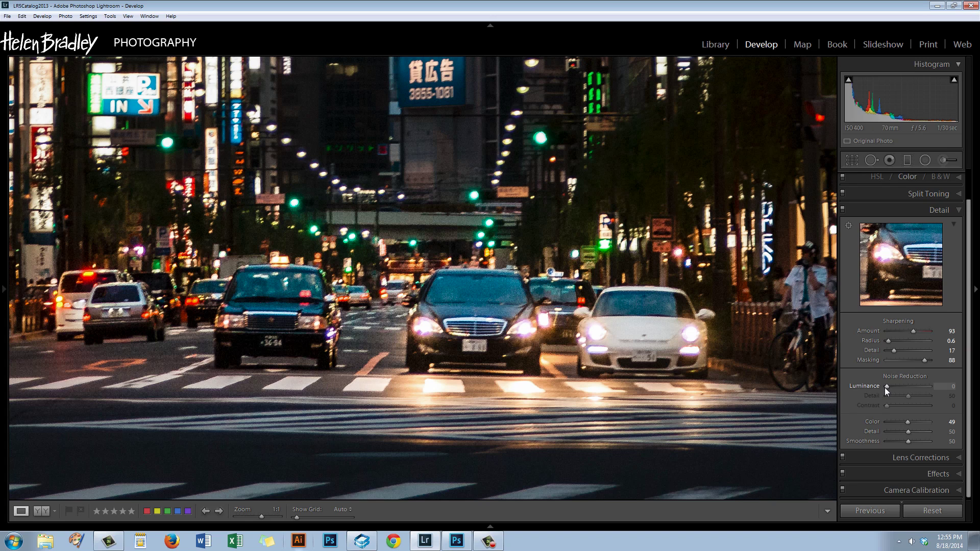
Set Luminance noise reduction to 51 with Contrast 43 and Detail 30, then zoom back to Fit.
drag(887, 385, 891, 386)
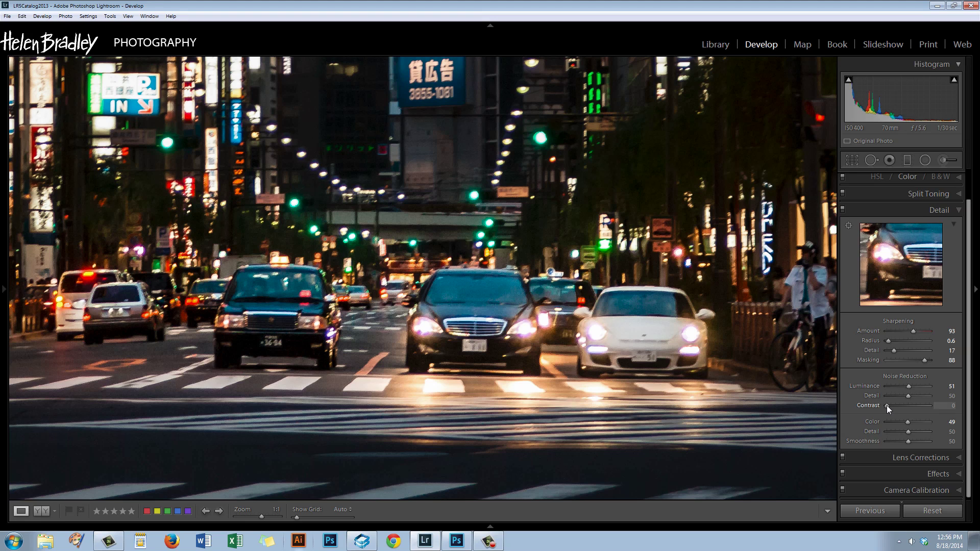
drag(905, 412, 911, 412)
drag(900, 409, 907, 411)
drag(896, 401, 900, 402)
click(463, 334)
key(Right)
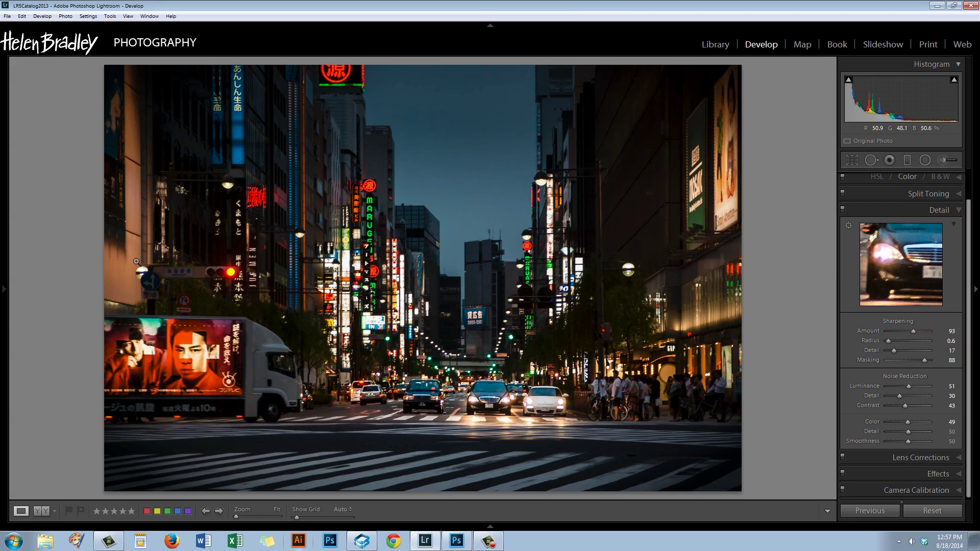
Copy the Reset Settings history step's settings to Before and display the Before view.
mouse_move(3, 294)
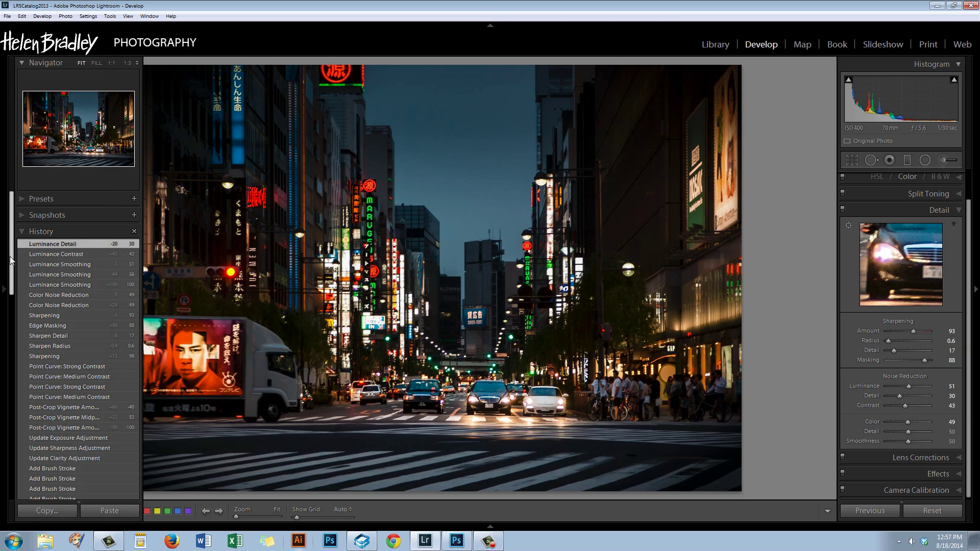
drag(12, 257, 23, 464)
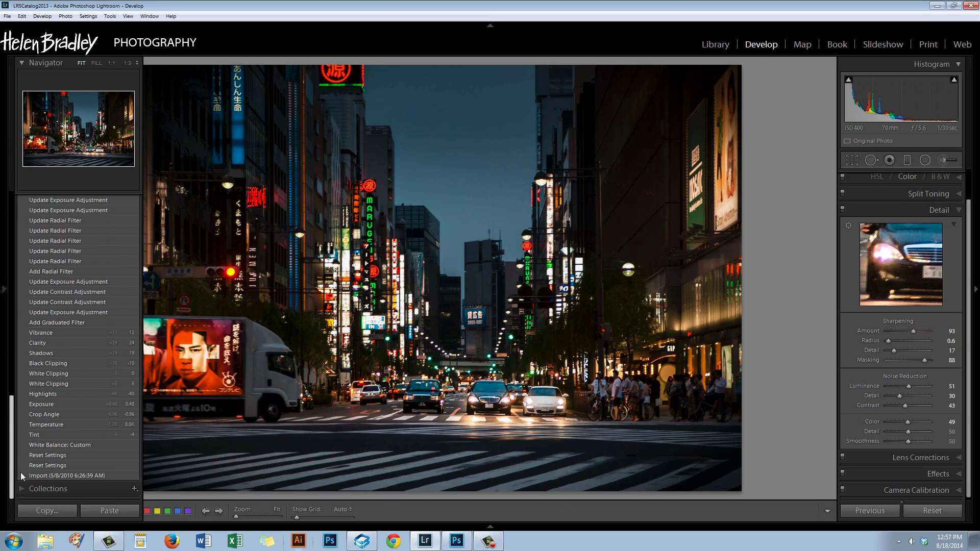
right_click(60, 457)
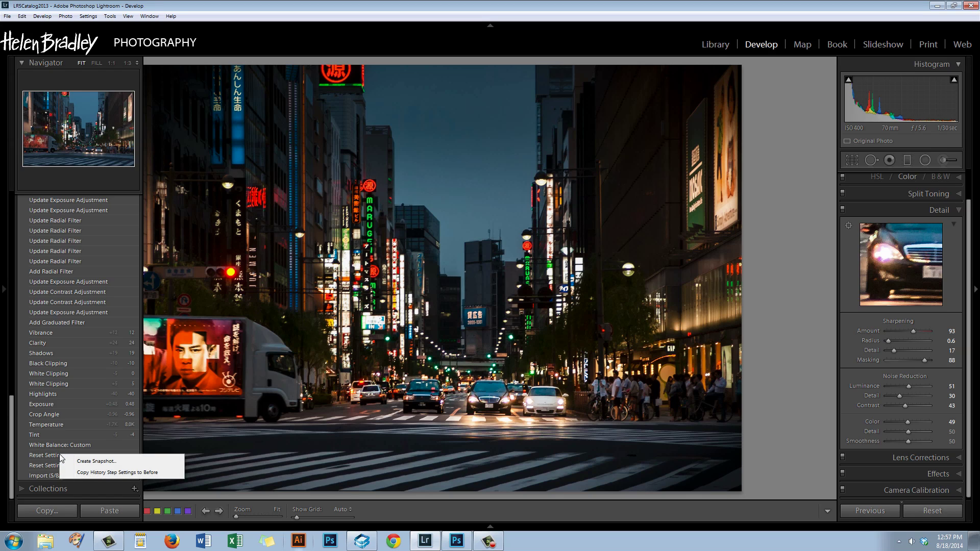
click(101, 473)
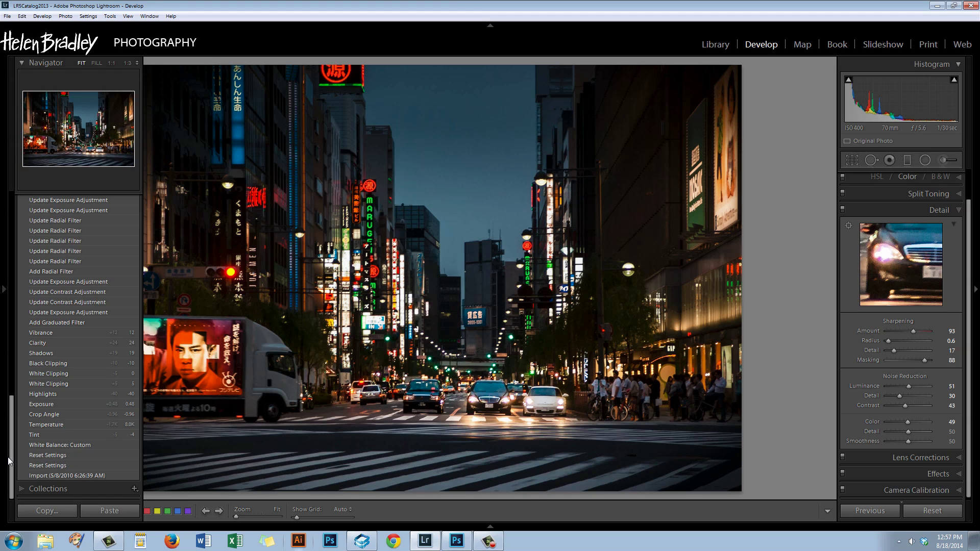
scroll(30, 352, up, 15)
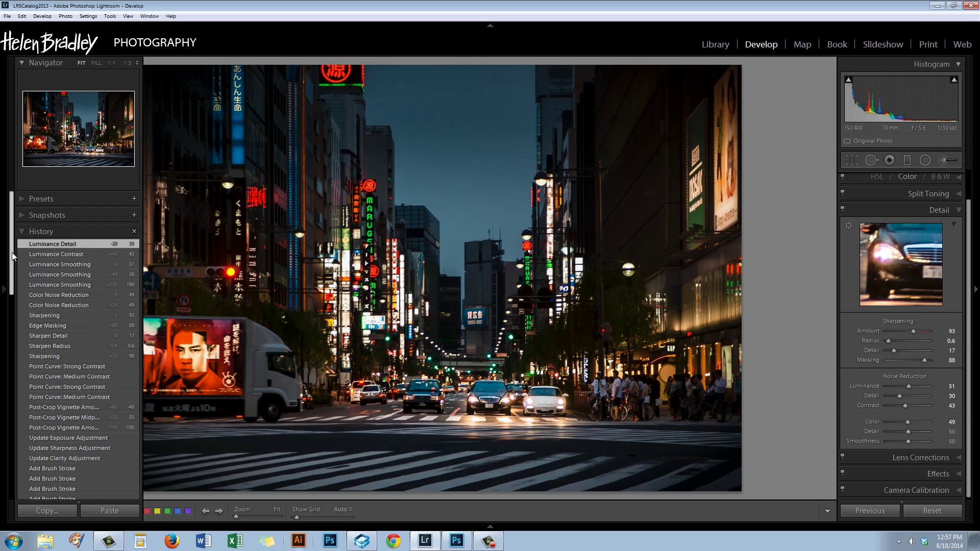
key(backslash)
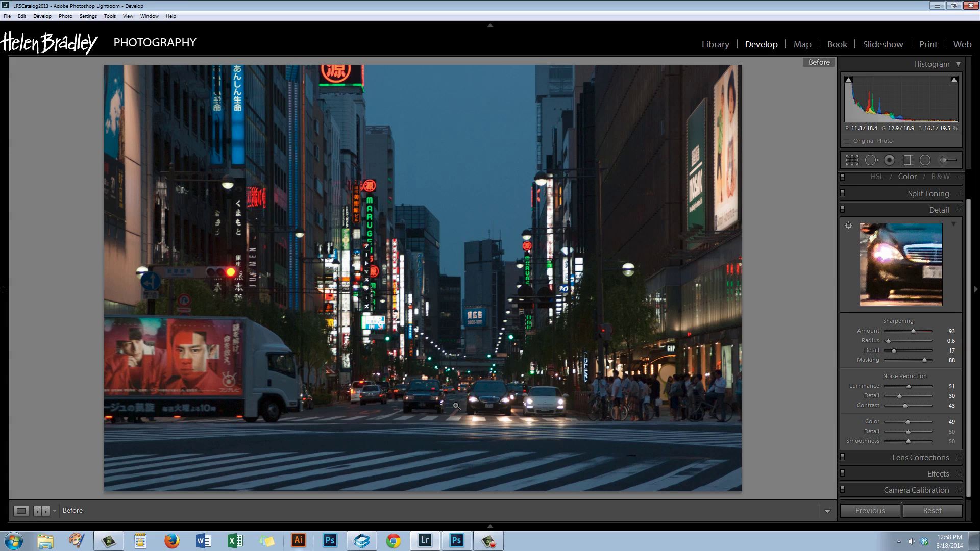
Toggle from the Before view back to the fully edited After view with \.
key(backslash)
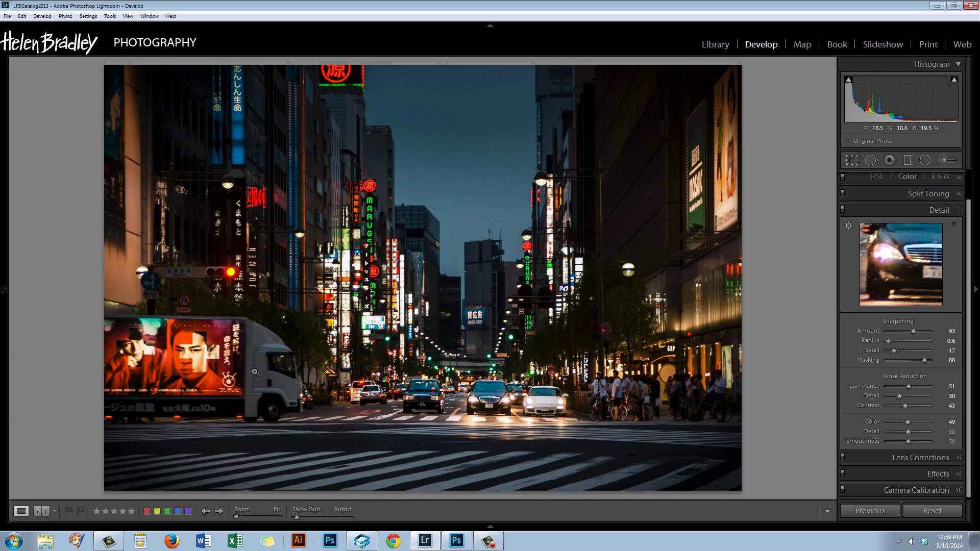